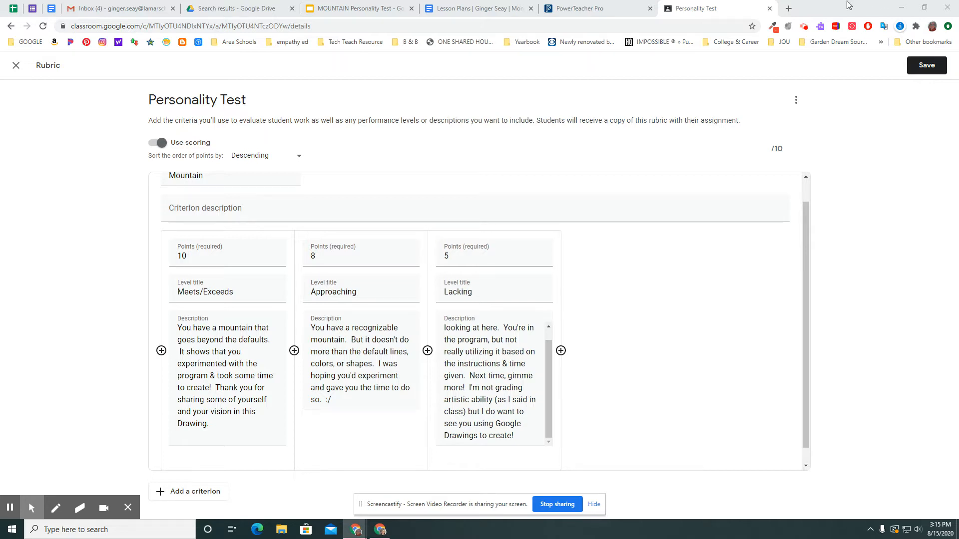
Step: Compare the drawing requirements on slide 2 of the MOUNTAIN Personality Test presentation with the rubric's Mountain criterion and its level descriptions
left_click(333, 12)
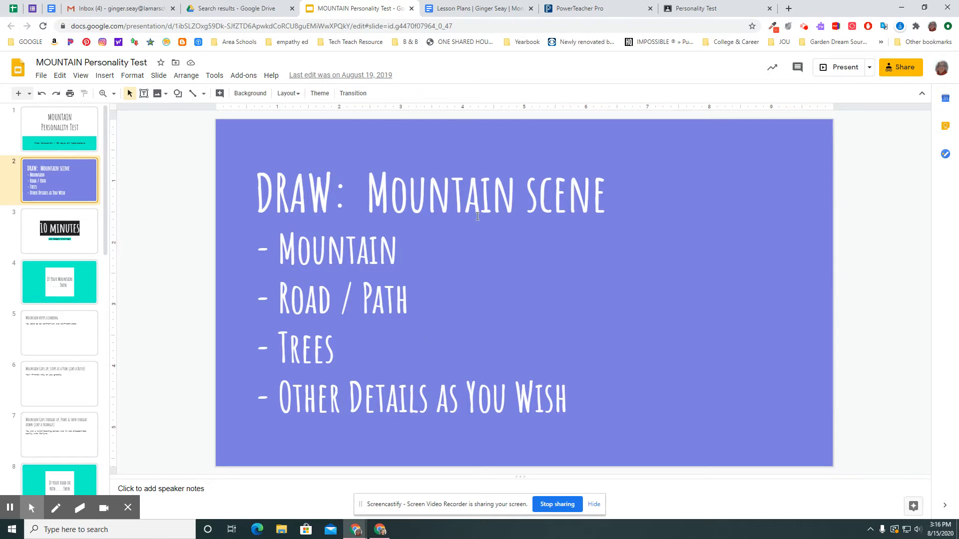
left_click(697, 10)
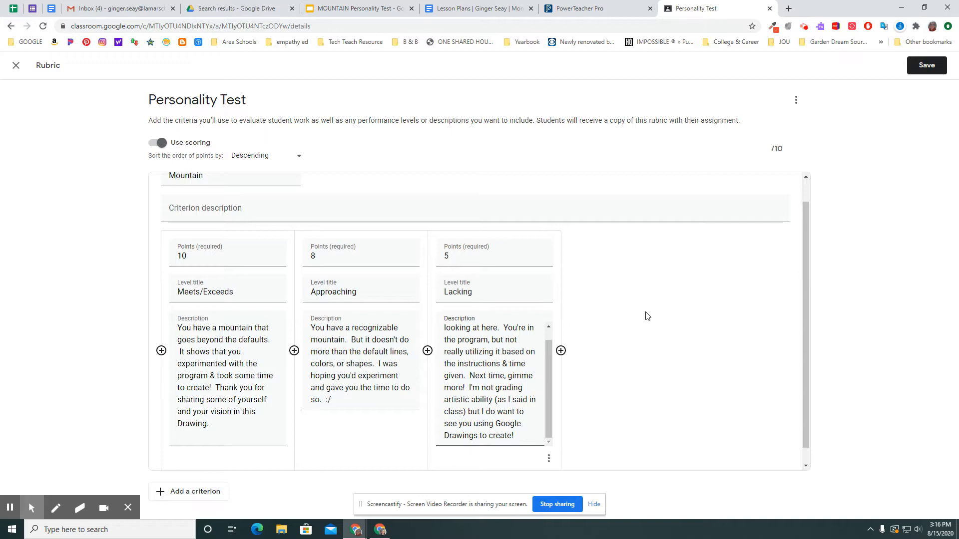
scroll(647, 316, "up", 1)
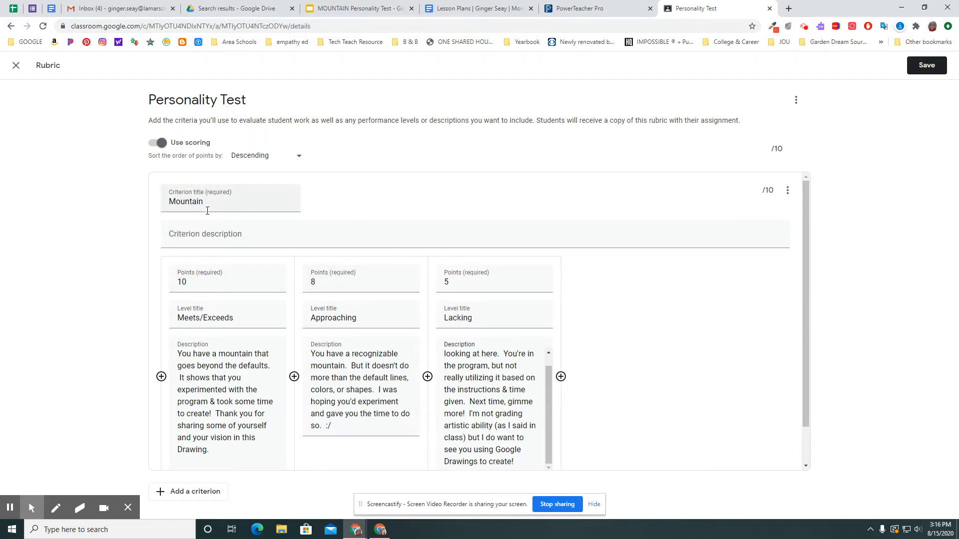
left_click(196, 238)
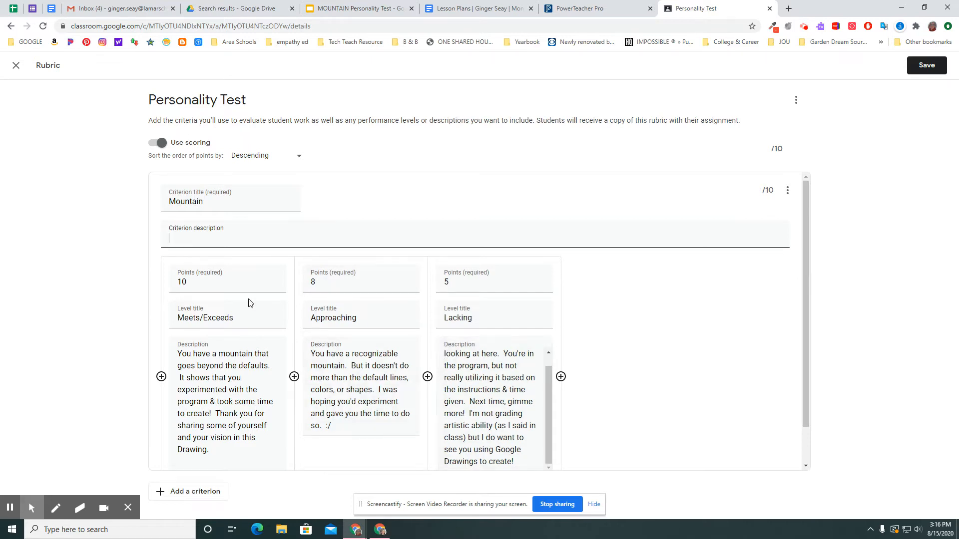
left_click(370, 9)
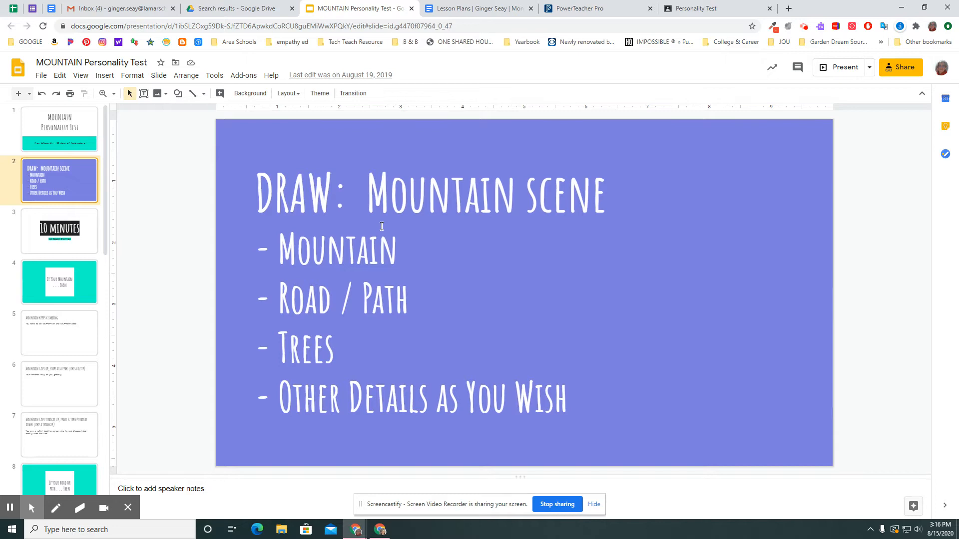
left_click(739, 10)
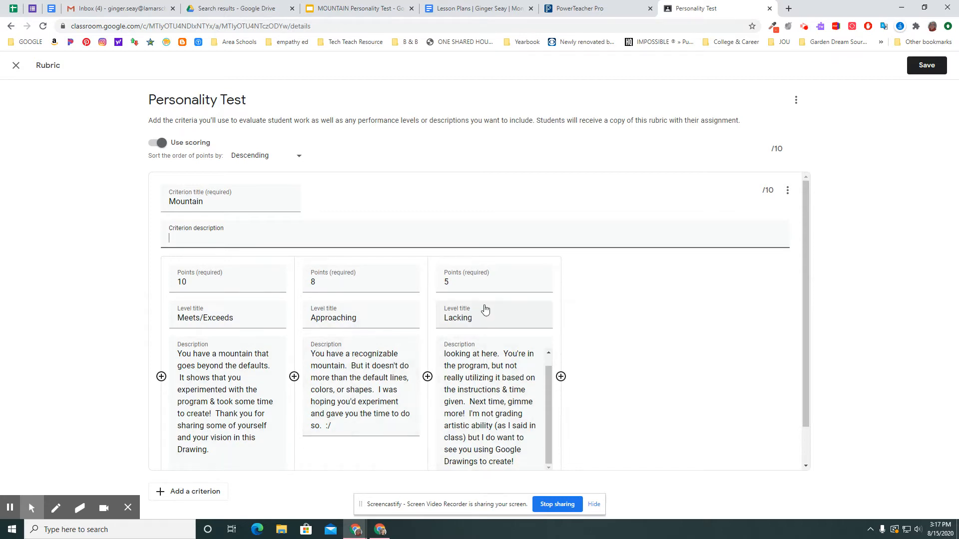
scroll(469, 403, "up", 1)
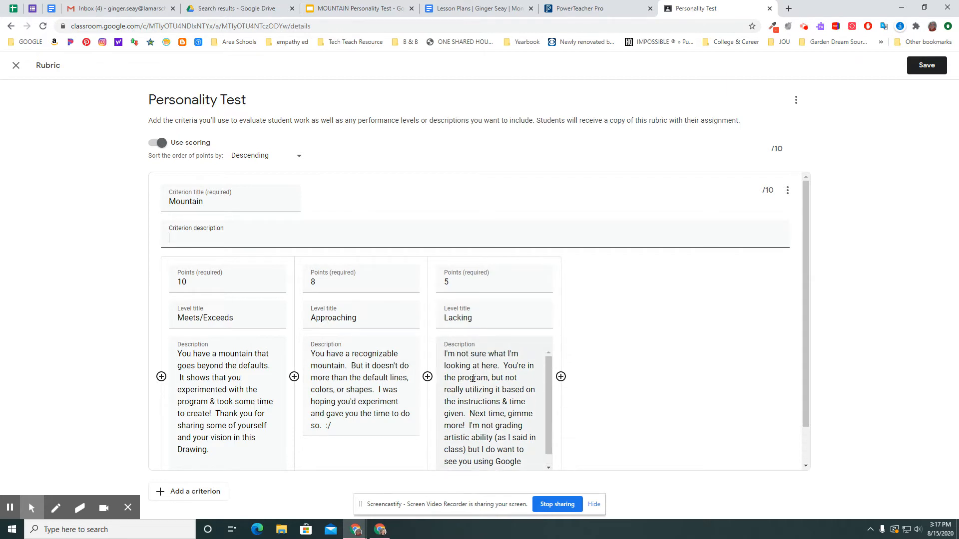
scroll(469, 397, "down", 1)
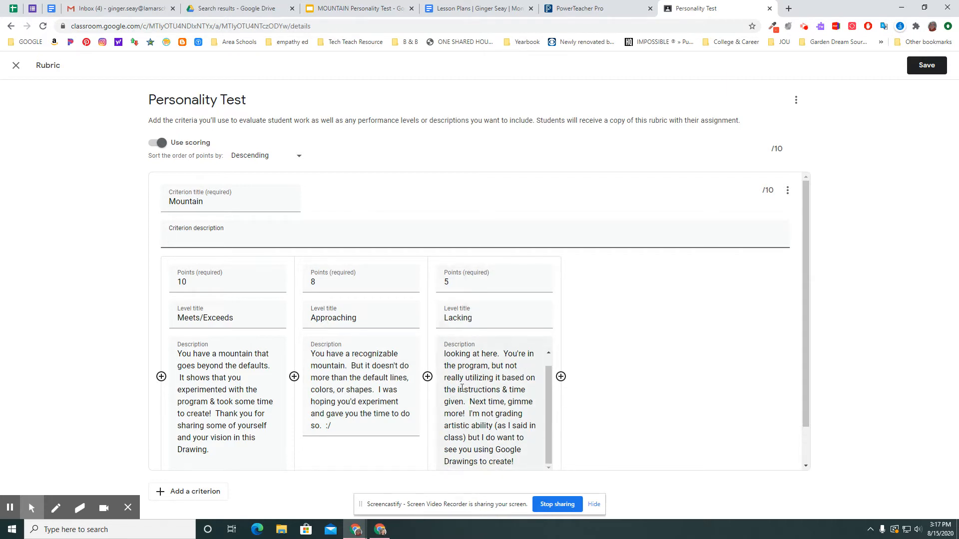
scroll(481, 393, "down", 1)
scroll(487, 380, "up", 2)
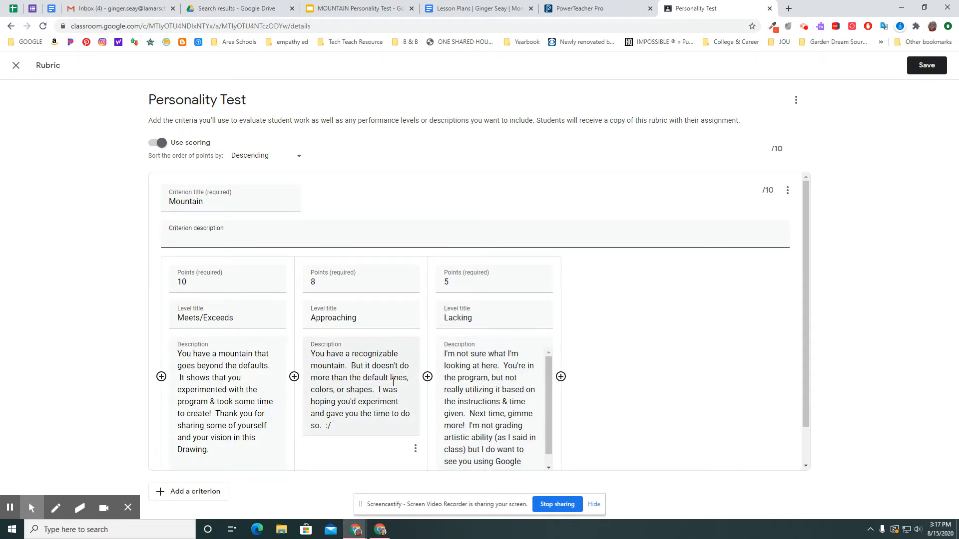
left_click(357, 10)
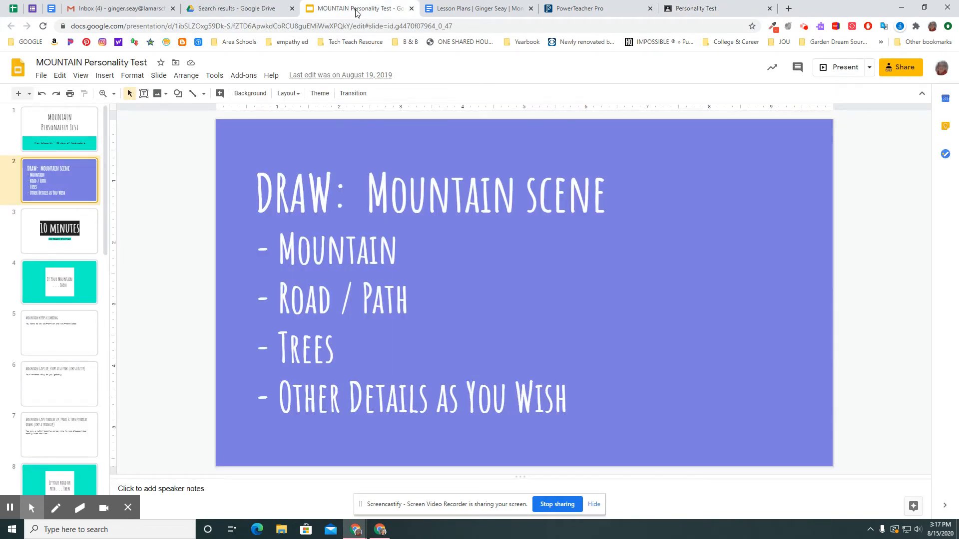
left_click(687, 12)
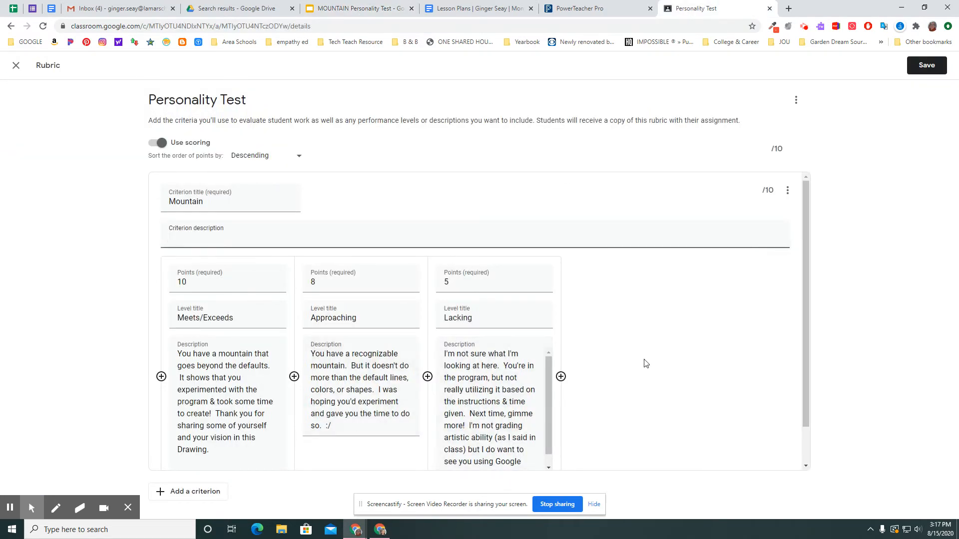
Step: Duplicate the Mountain criterion and title the copy "Road / Path", matching the second item on the drawing slide
left_click(788, 192)
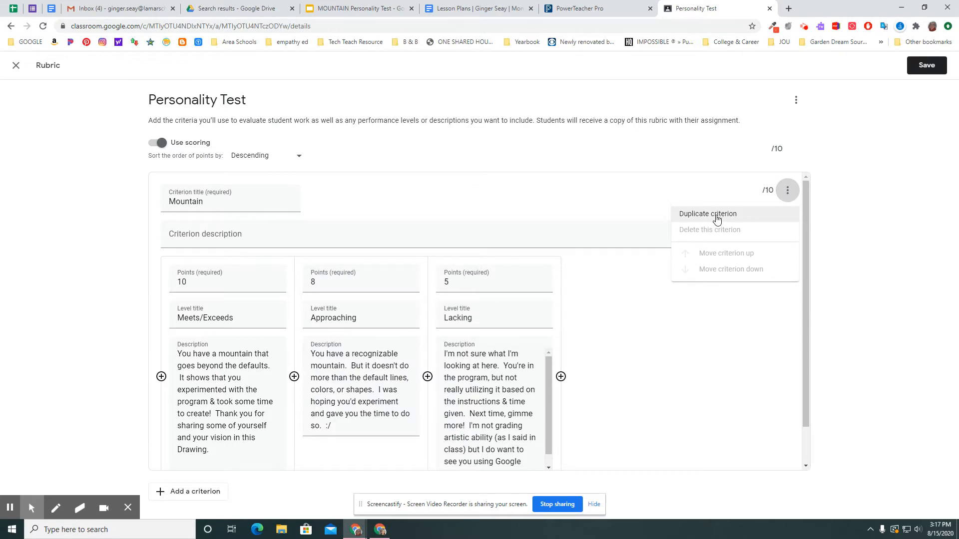
left_click(717, 216)
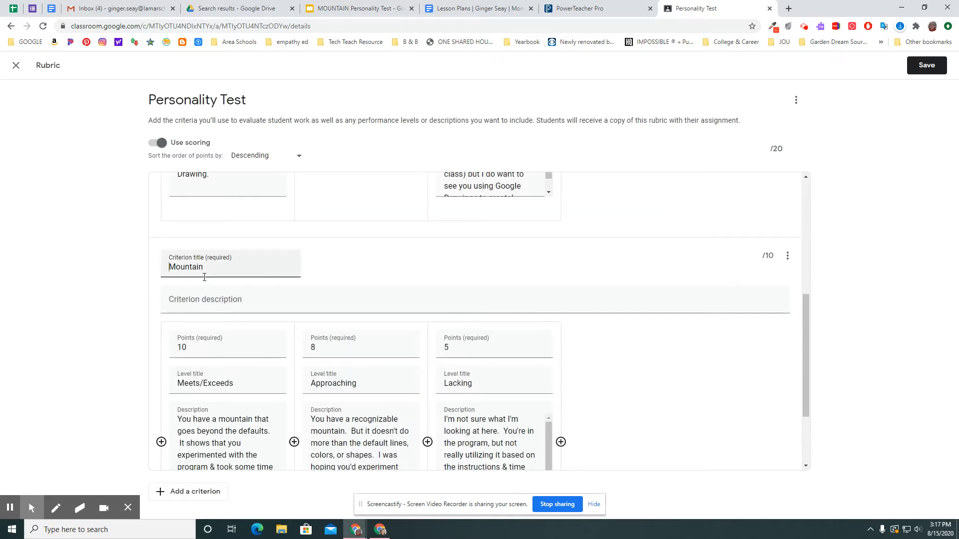
left_click_drag(204, 268, 167, 268)
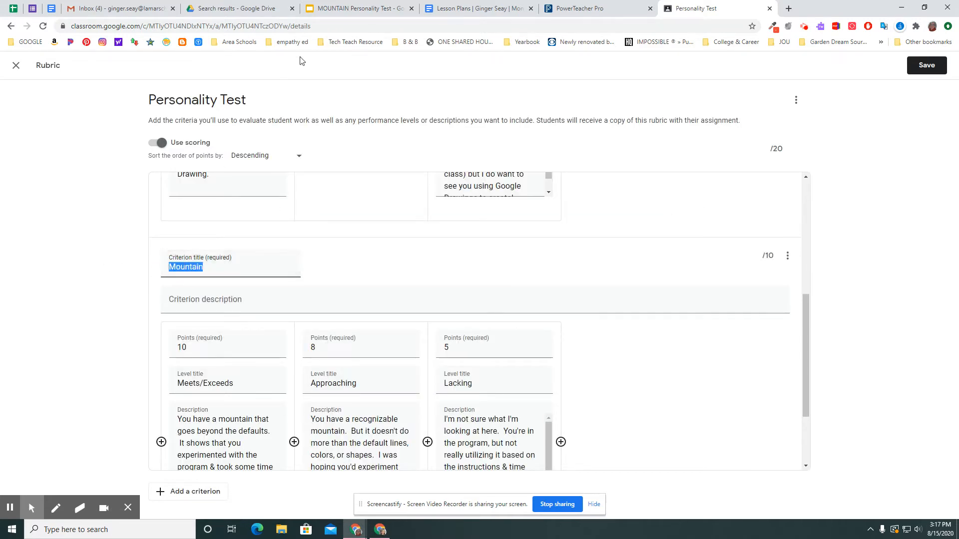
left_click(344, 10)
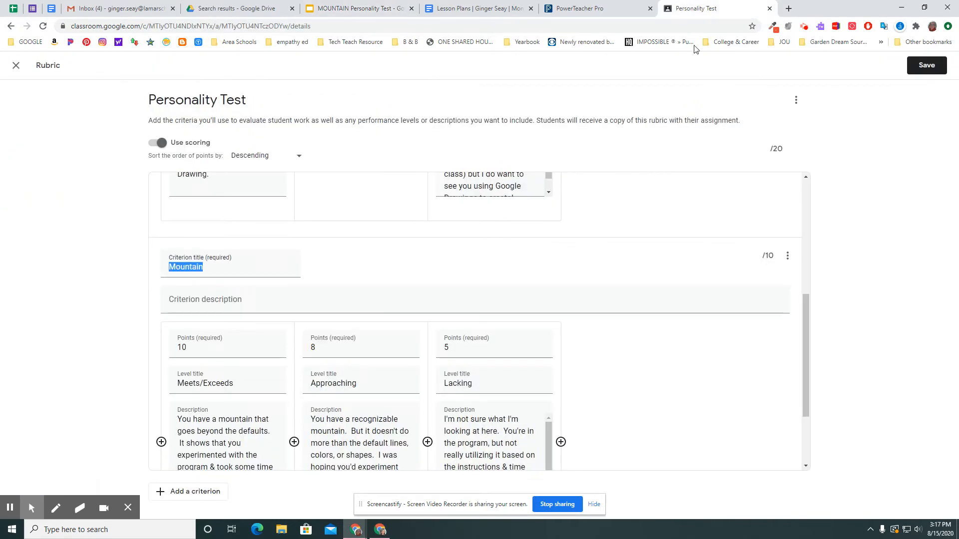
left_click(718, 10)
type("road")
key("BackSpace")
key("BackSpace")
key("BackSpace")
key("BackSpace")
key("BackSpace")
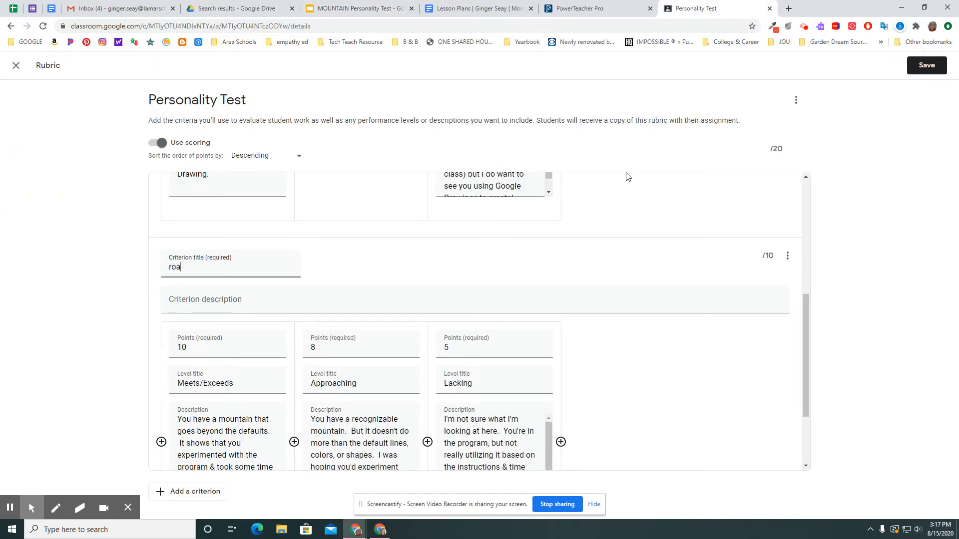
type("Road / Path")
Step: Replace "mountain" with "road / path" in the Meets/Exceeds description of the Road / Path criterion
scroll(223, 378, "down", 2)
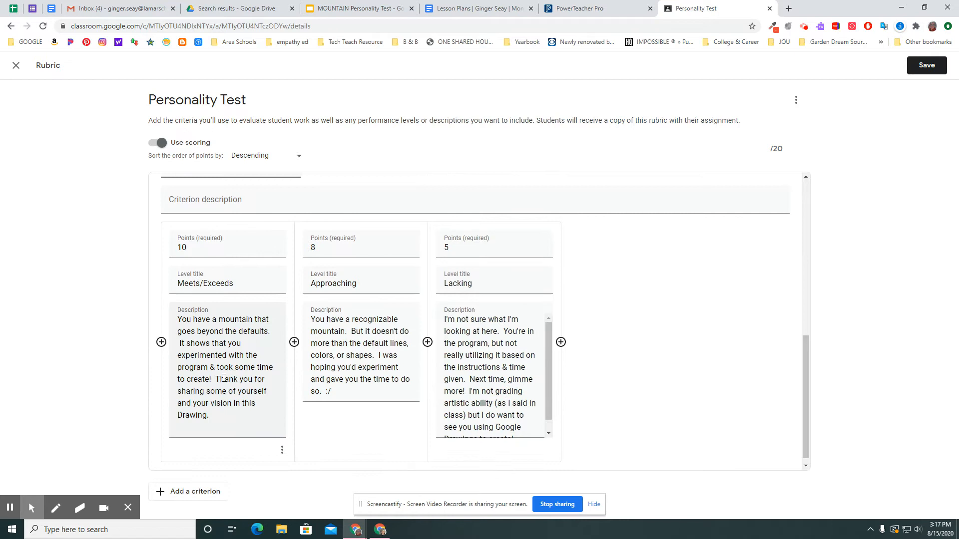
left_click(221, 321)
double_click(220, 320)
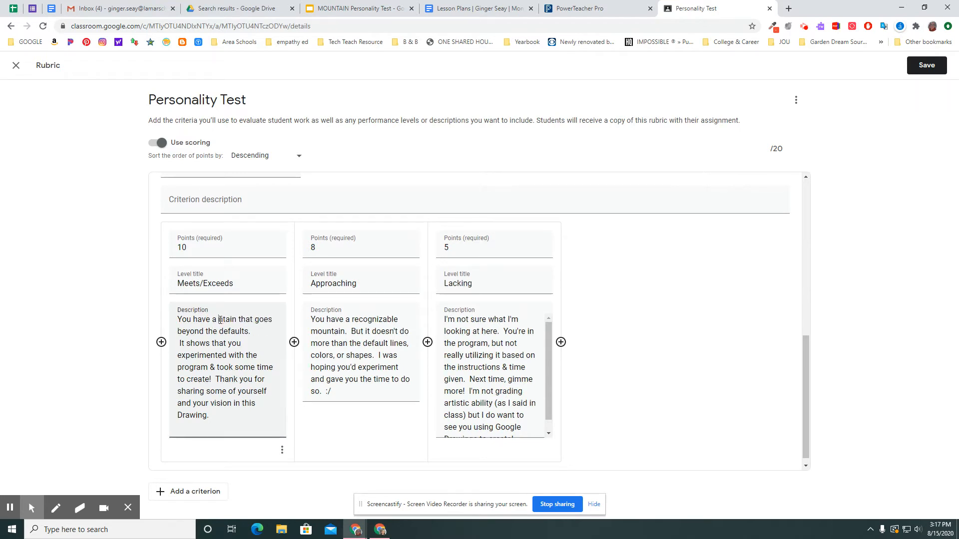
key("BackSpace")
key("BackSpace")
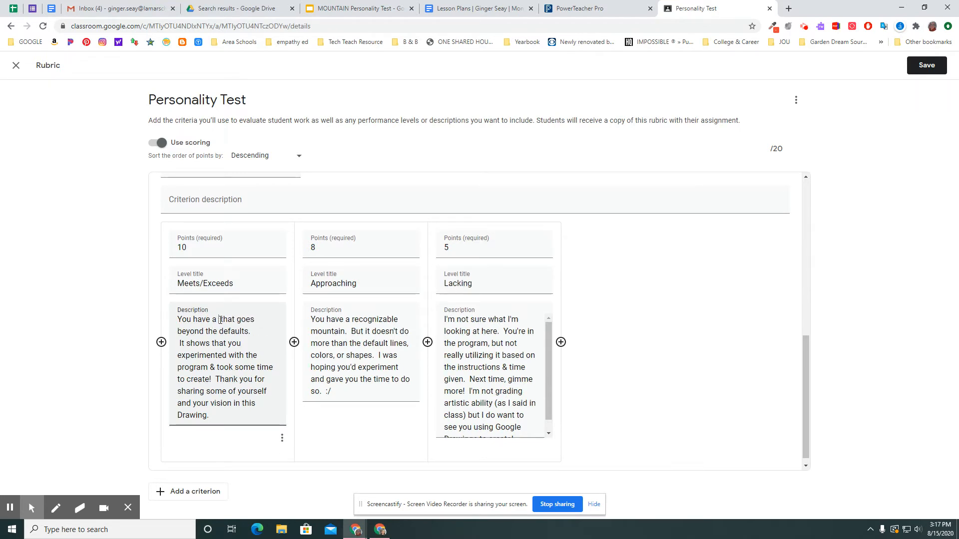
type("load / ")
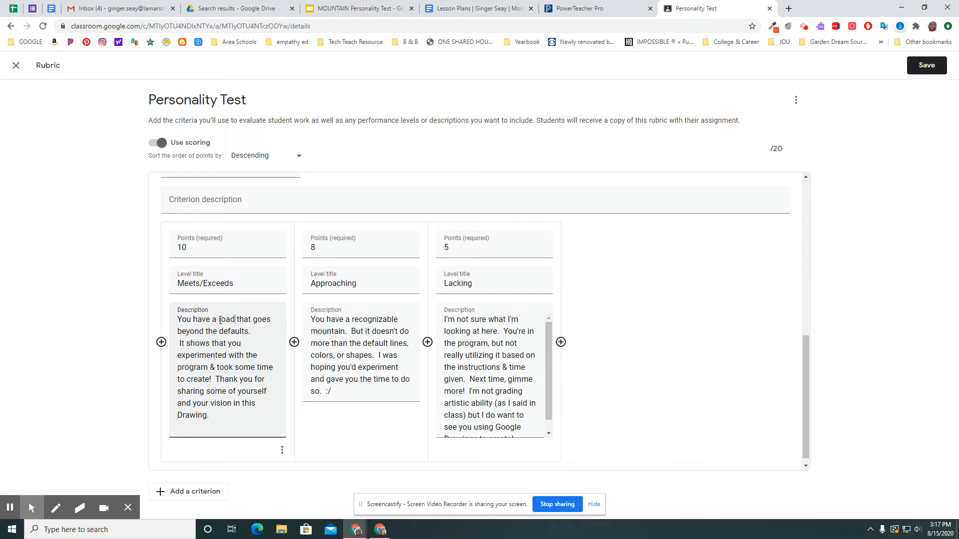
type("path")
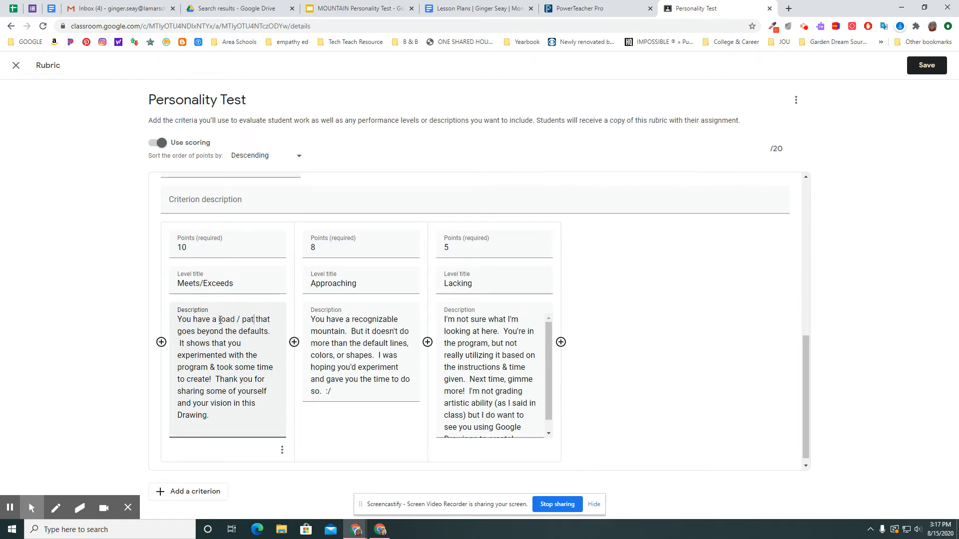
Step: Replace "mountain" with "road / path" in the Approaching description of the Road / Path criterion
left_click(343, 331)
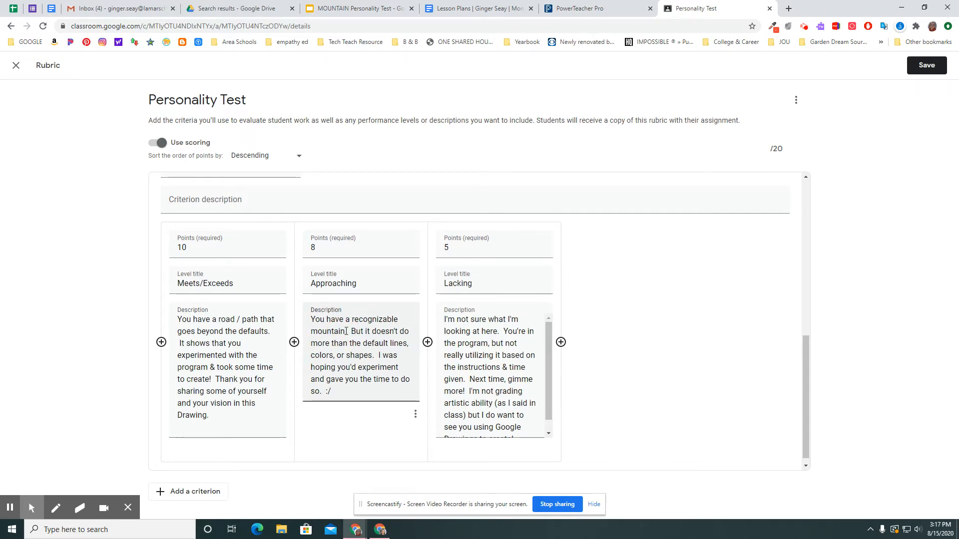
key("BackSpace")
key("BackSpace")
key("BackSpace")
key("BackSpace")
key("BackSpace")
key("BackSpace")
key("BackSpace")
key("BackSpace")
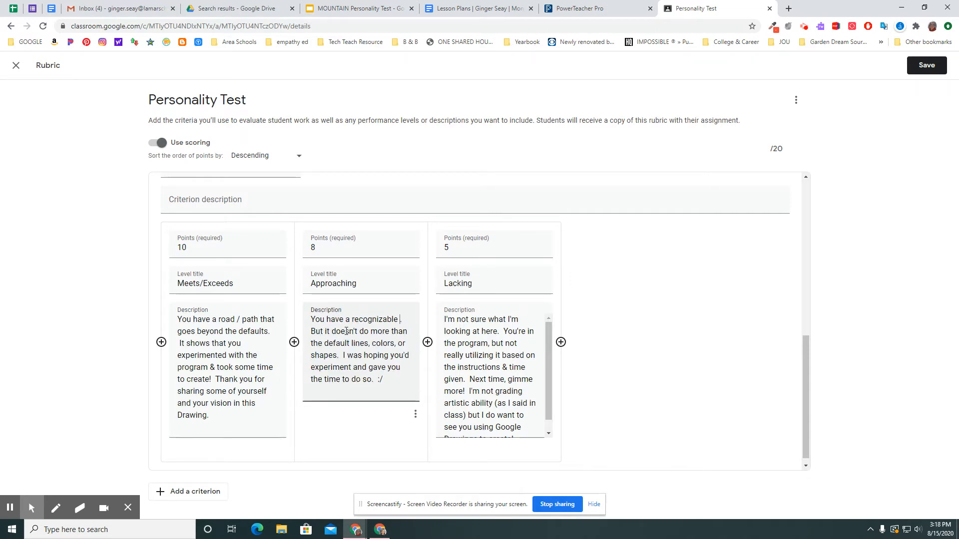
type("road / p")
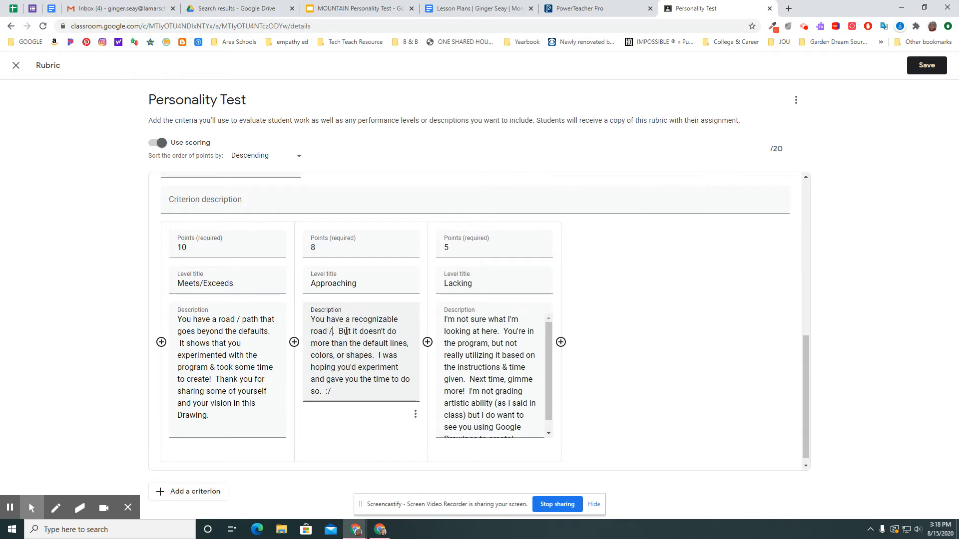
type("ath")
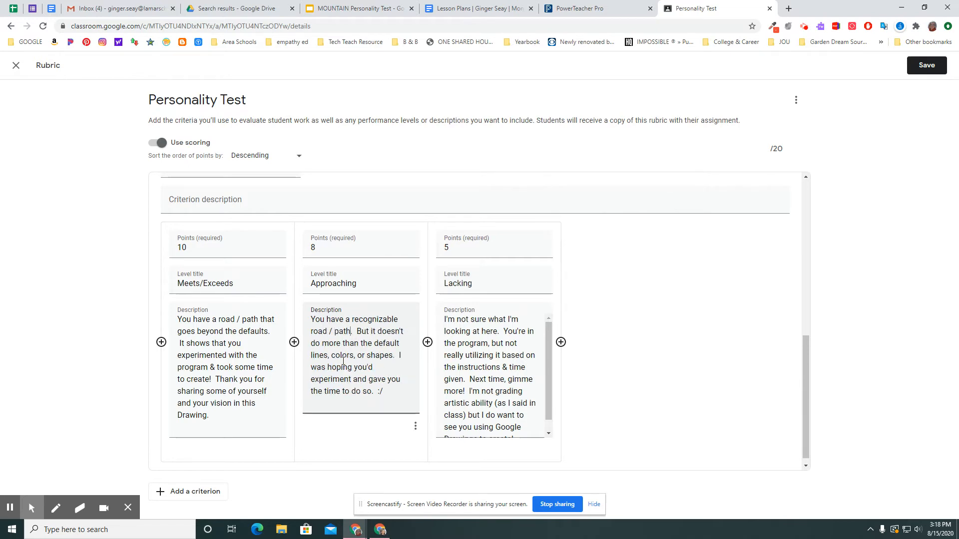
Step: Check the Lacking description of the Road / Path criterion, then duplicate that criterion and title the copy "Trees"
left_click(497, 334)
scroll(490, 342, "down", 2)
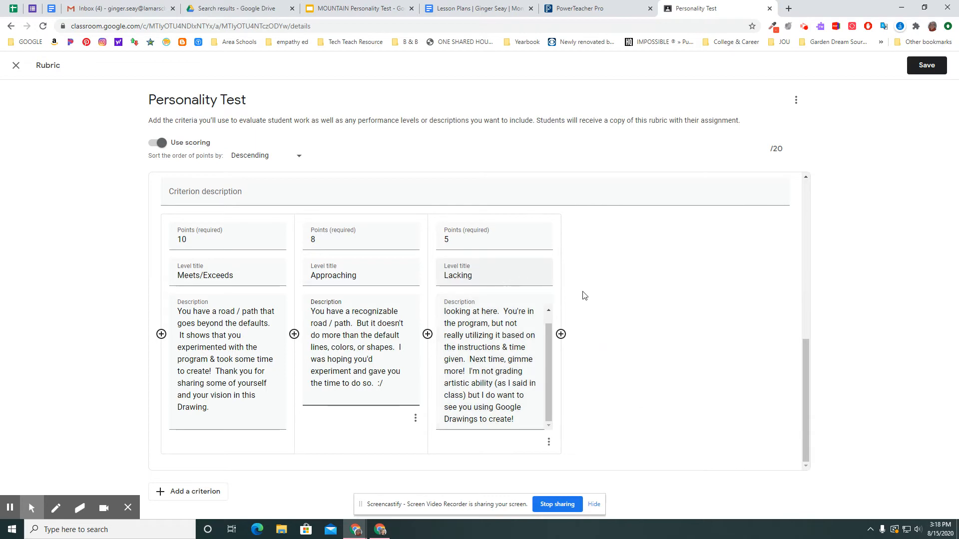
scroll(637, 286, "down", 4)
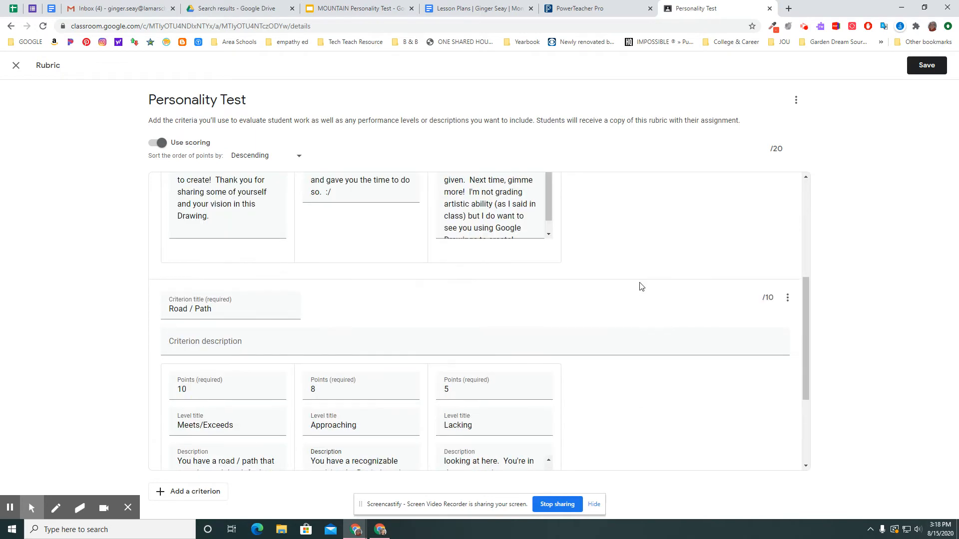
left_click(787, 297)
left_click(730, 323)
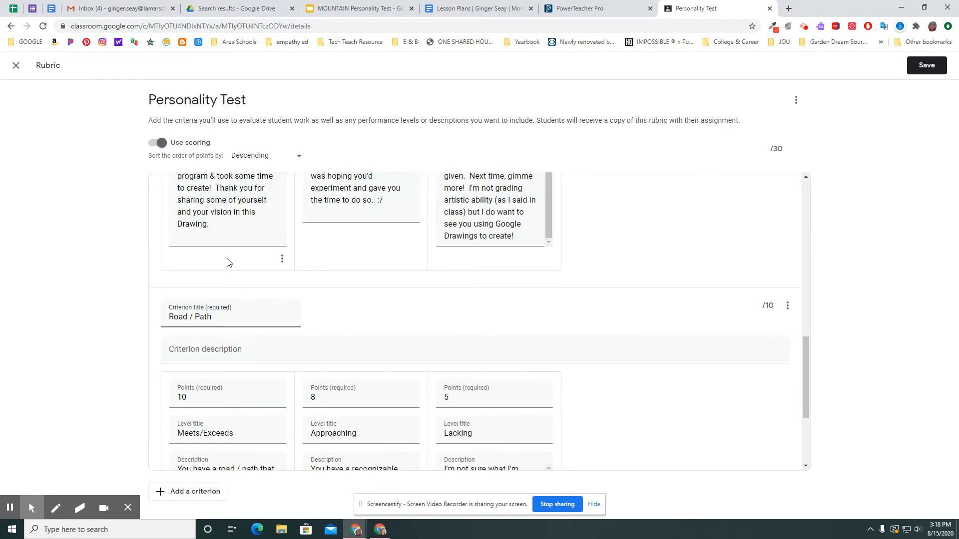
left_click_drag(234, 317, 171, 317)
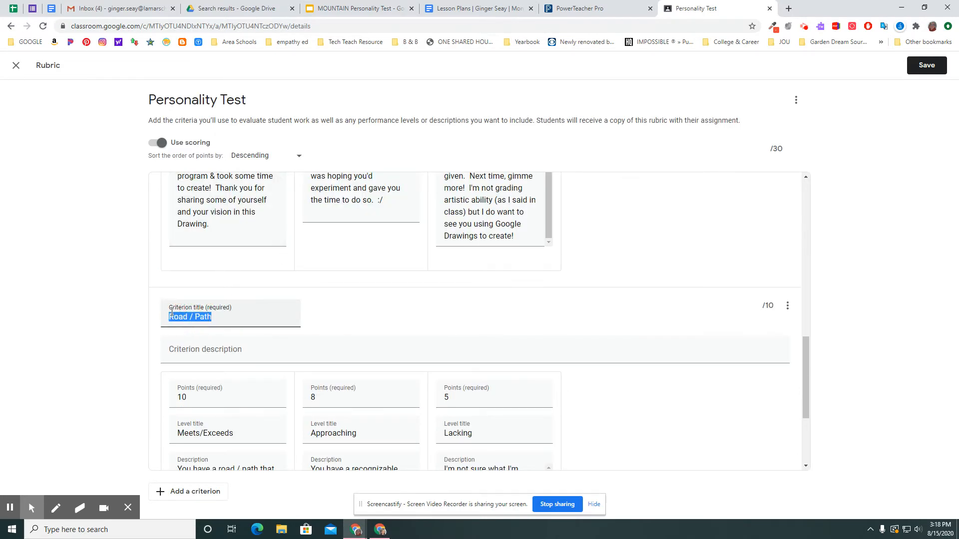
type("Trees")
Step: Replace "a road / path" with "trees" in the Trees criterion's Meets/Exceeds description and trim the final "s" from "goes"
scroll(182, 350, "down", 2)
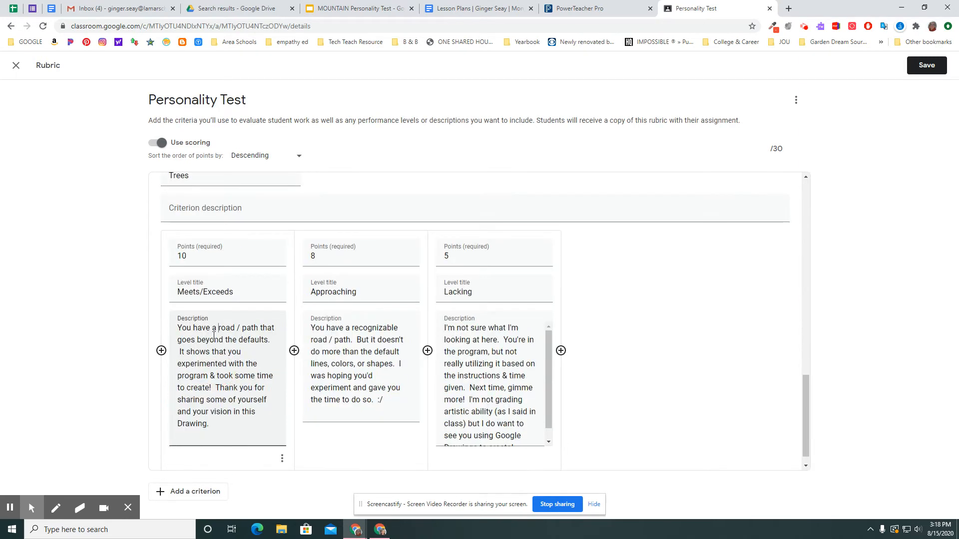
left_click_drag(218, 329, 256, 329)
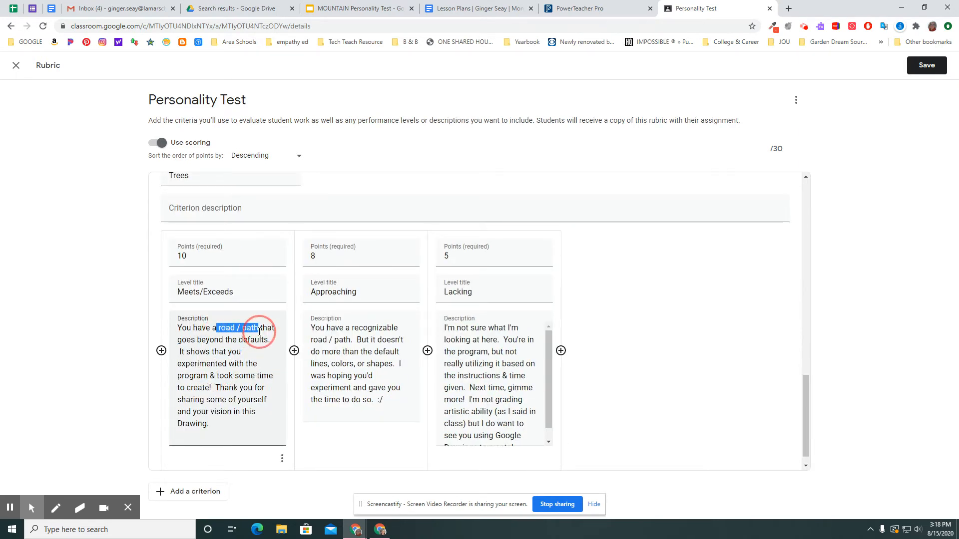
type("trees")
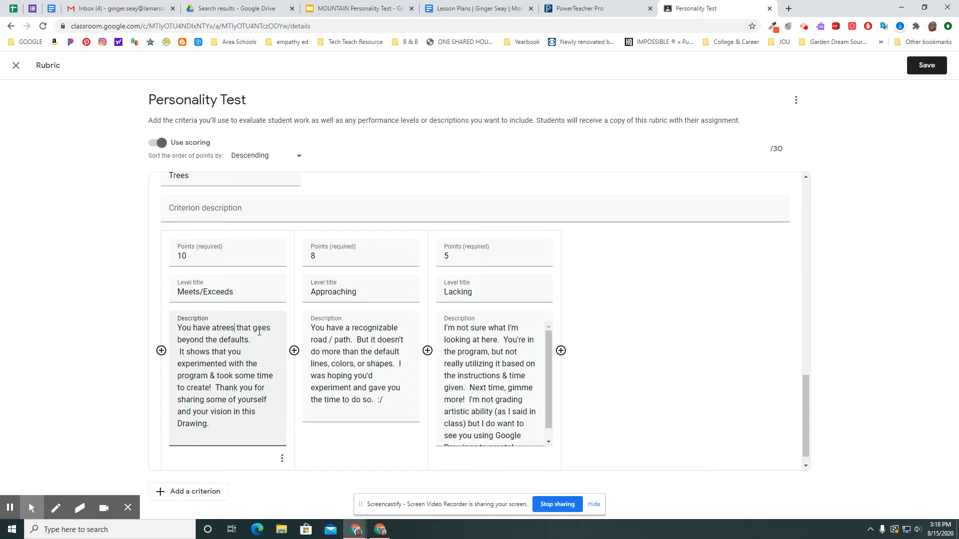
key("ctrl+shift+Left")
key("BackSpace")
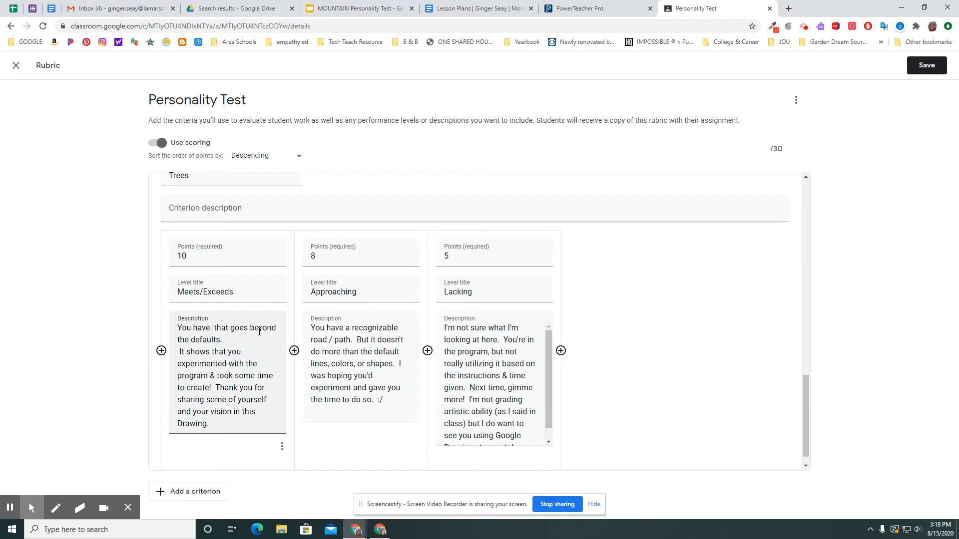
type("tre")
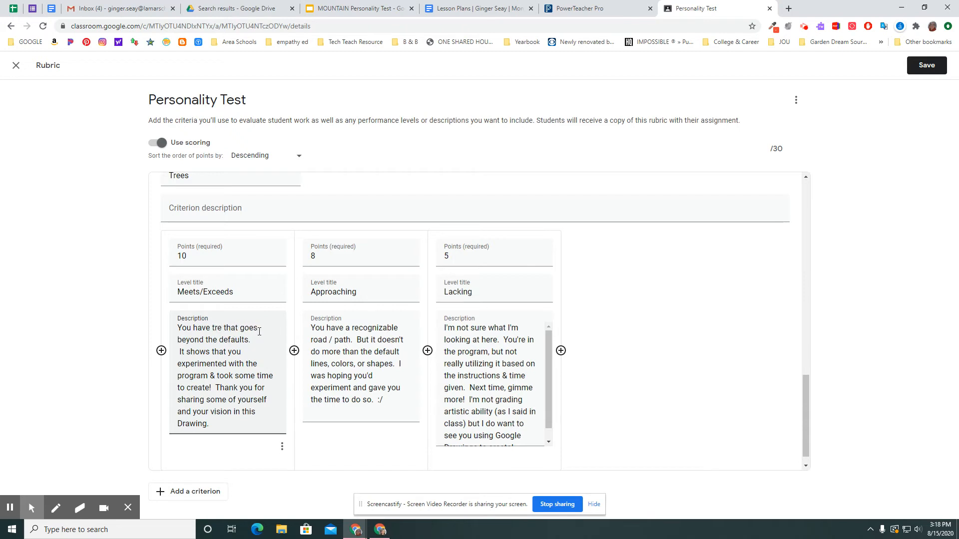
type("es")
key("BackSpace")
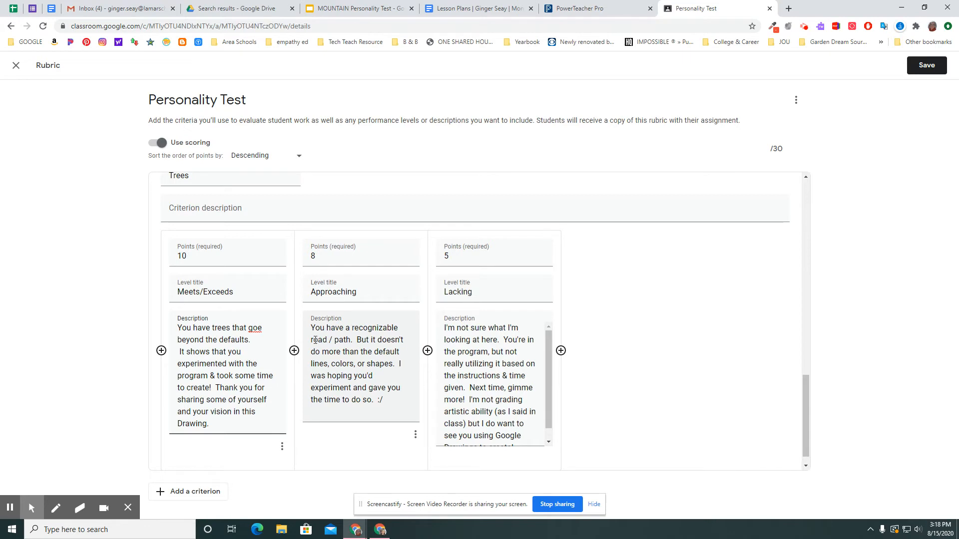
Step: Reword the opening of the Trees criterion's Approaching description to "You have recognizable trees"
left_click_drag(311, 340, 350, 338)
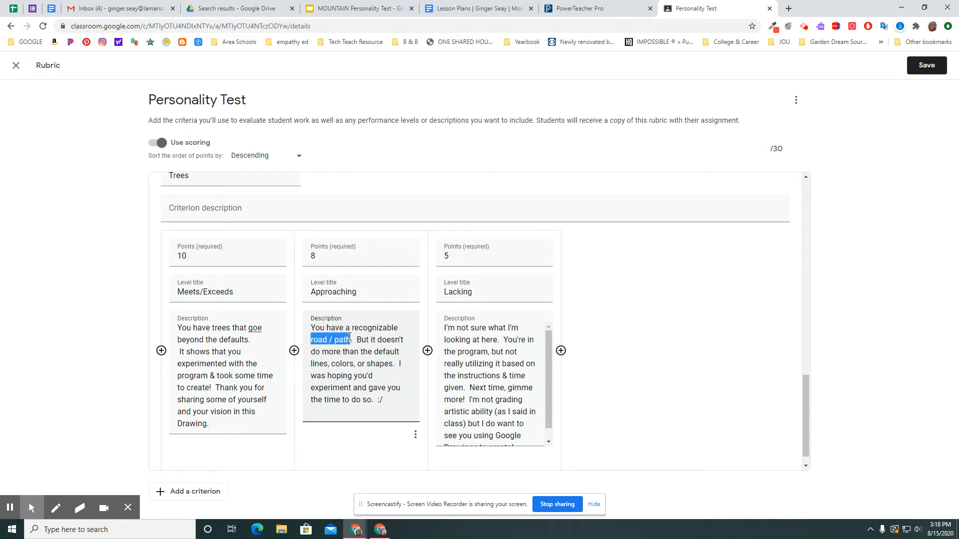
type("trees")
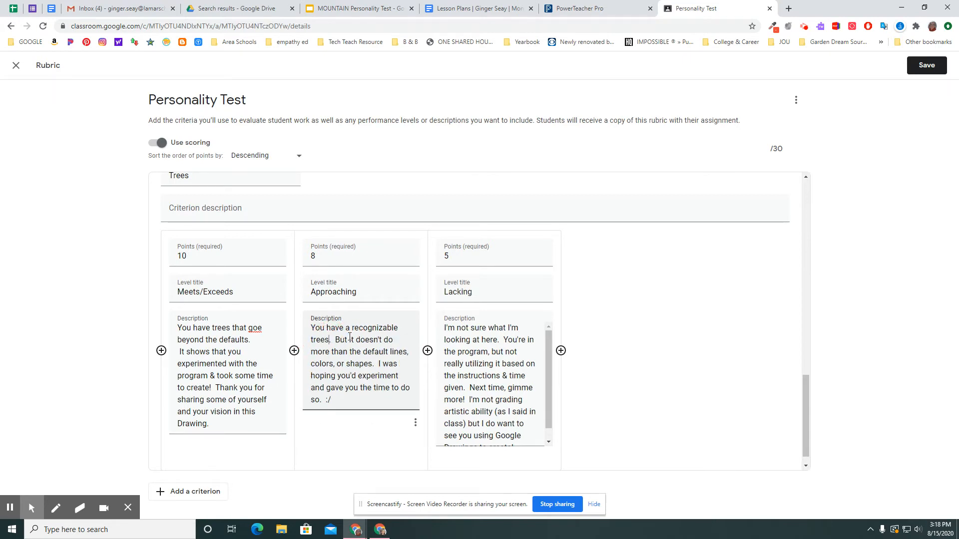
left_click(351, 330)
key("BackSpace")
key("BackSpace")
Step: Duplicate the Trees criterion and check the drawing slide in the presentation for the remaining required item
scroll(766, 252, "up", 2)
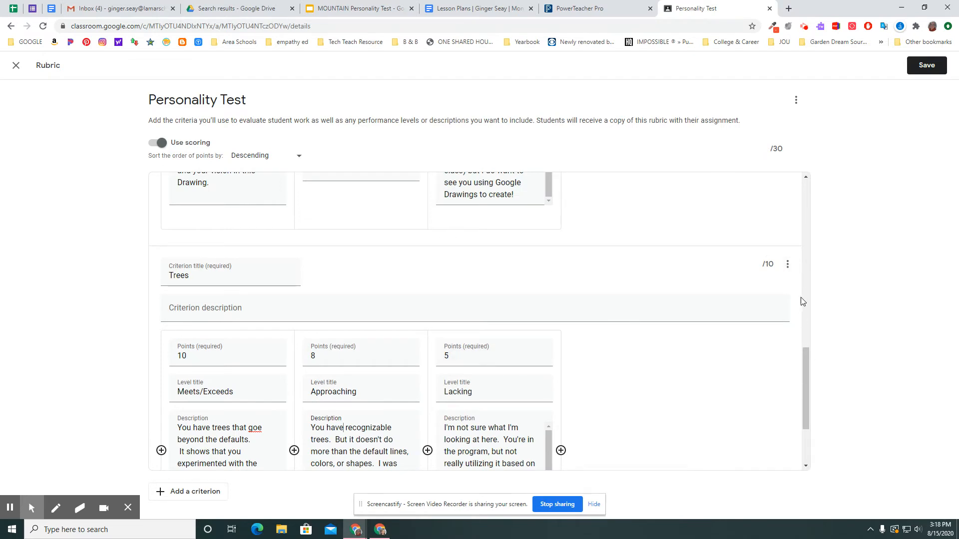
left_click(788, 266)
left_click(734, 287)
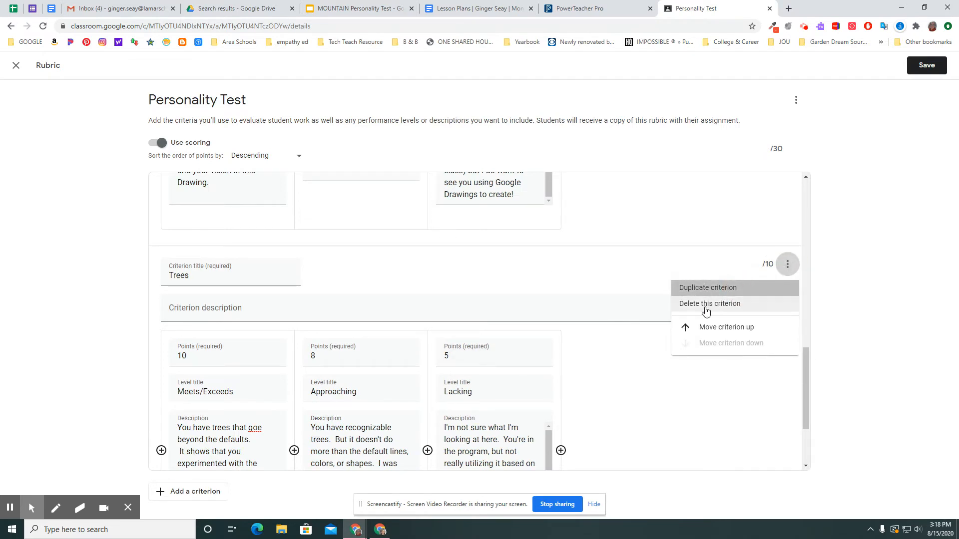
left_click(340, 9)
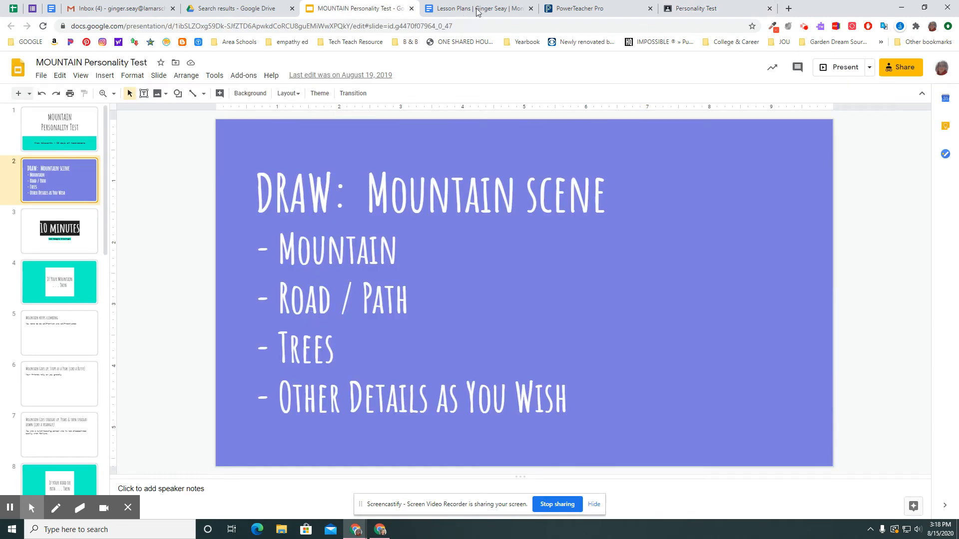
left_click(683, 10)
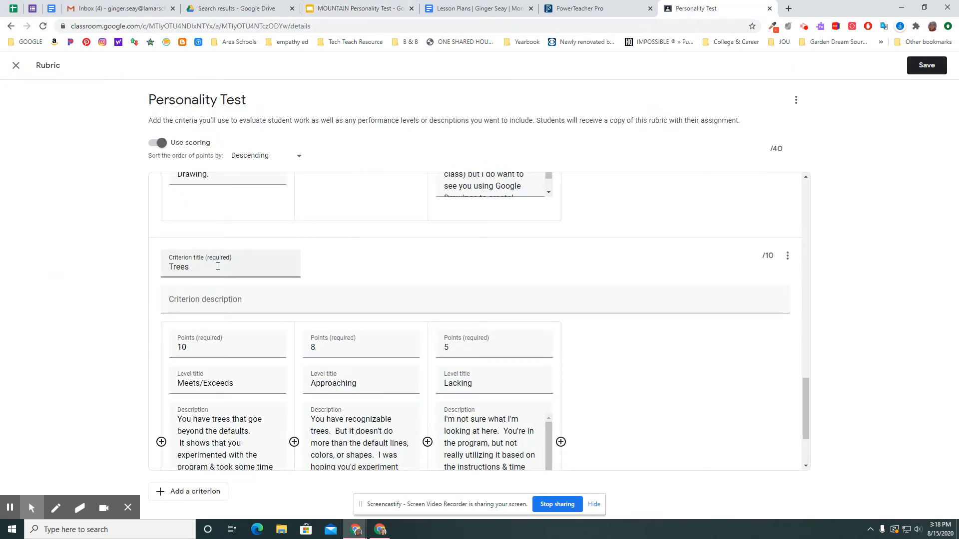
Step: Title the duplicated Trees criterion "Other Details"
left_click_drag(216, 266, 142, 270)
type("other")
key("BackSpace")
key("BackSpace")
key("BackSpace")
key("BackSpace")
key("BackSpace")
type("Other Details")
Step: Reword the Other Details criterion's Meets/Exceeds description to begin "You have details that go beyond the defaults"
left_click(212, 422)
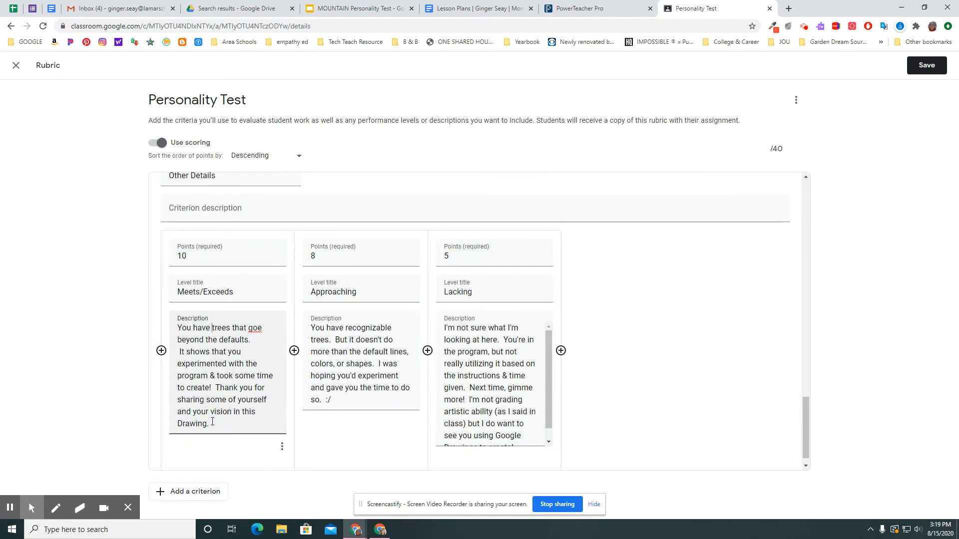
key("Delete")
key("Delete")
key("Delete")
key("Delete")
key("Delete")
type("details")
key("BackSpace")
Step: Replace "recognizable trees" with "some detail" in the Approaching description of the Other Details criterion
left_click(331, 340)
key("BackSpace")
key("BackSpace")
key("BackSpace")
key("BackSpace")
key("BackSpace")
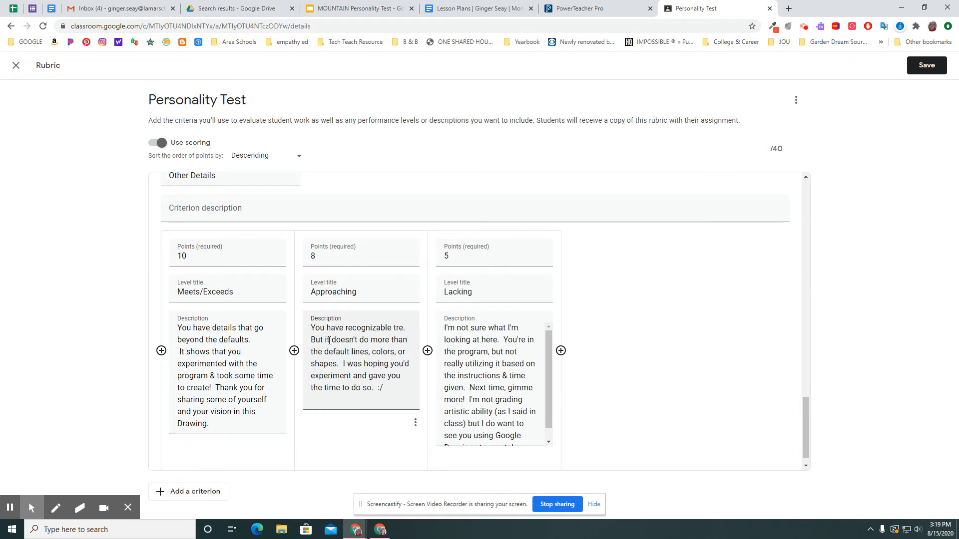
key("BackSpace")
key("BackSpace")
key("BackSpace")
key("BackSpace")
key("BackSpace")
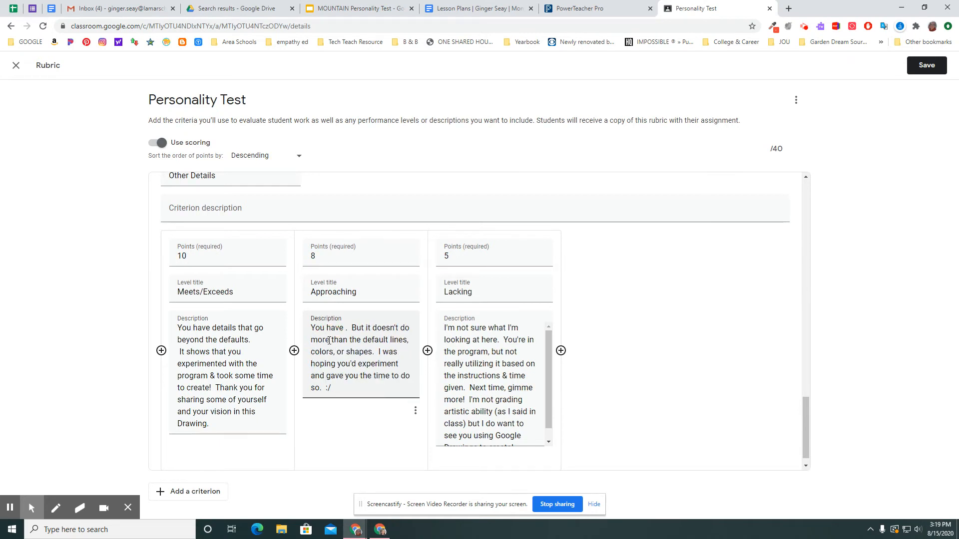
type("some detail")
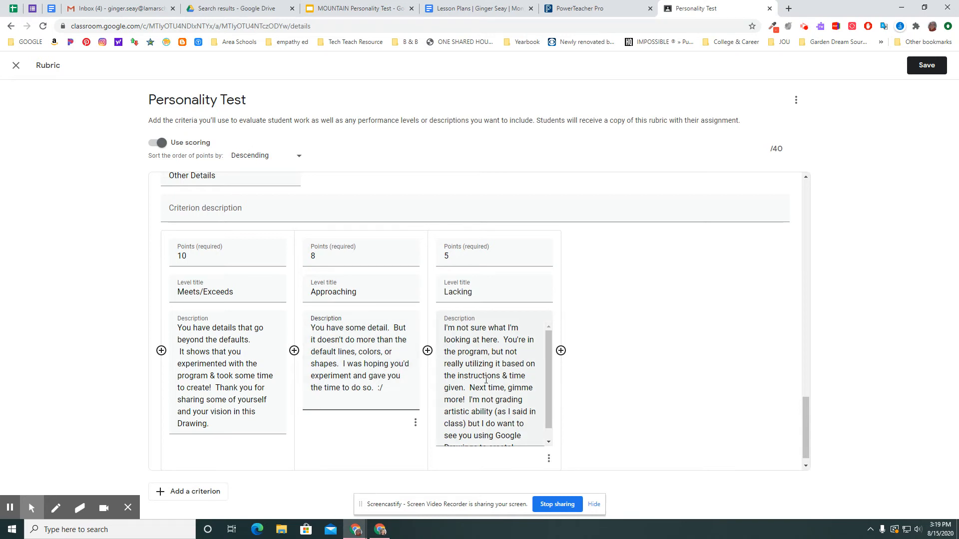
Step: Review the descriptions of all criteria and correct "goe" to "go" in the Trees criterion's Meets/Exceeds description
scroll(595, 392, "up", 3)
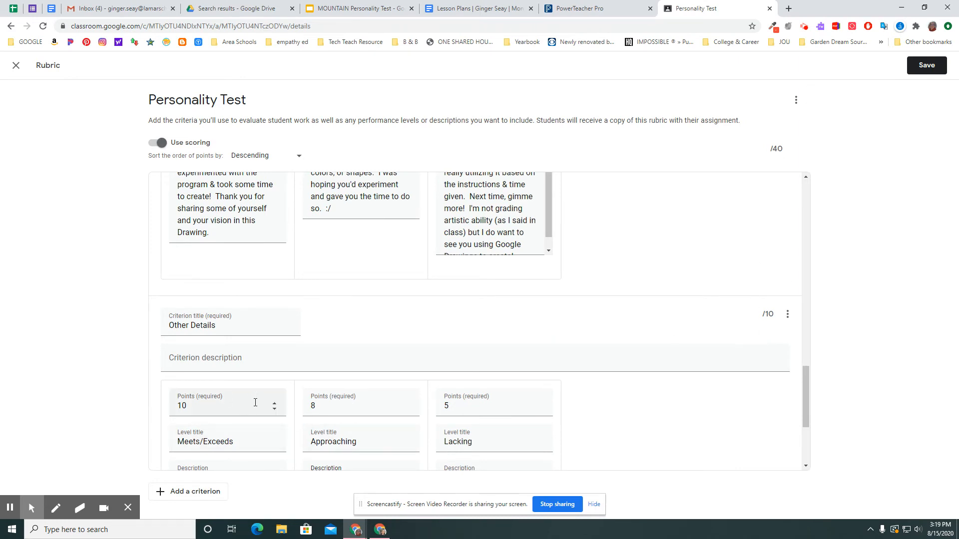
left_click(225, 350)
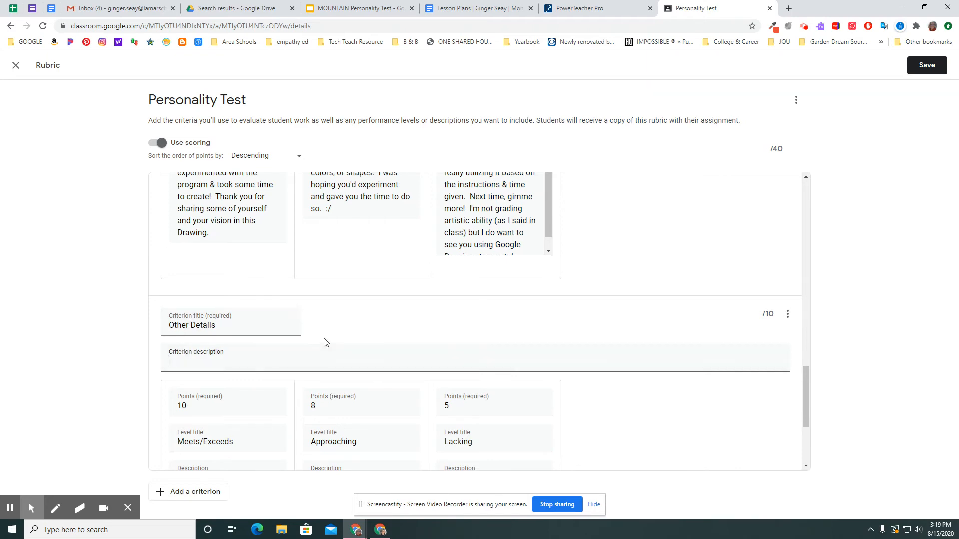
scroll(324, 342, "up", 4)
scroll(324, 341, "up", 10)
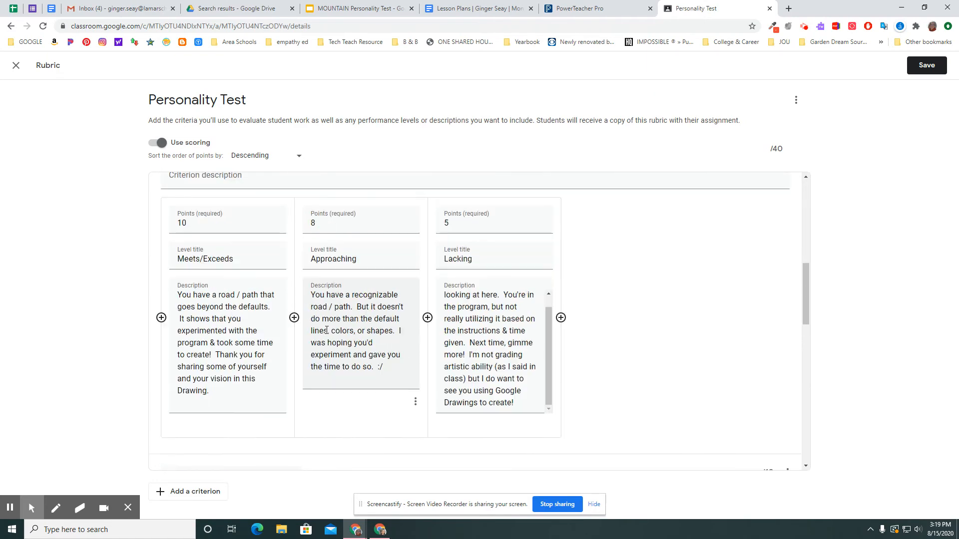
scroll(326, 330, "up", 2)
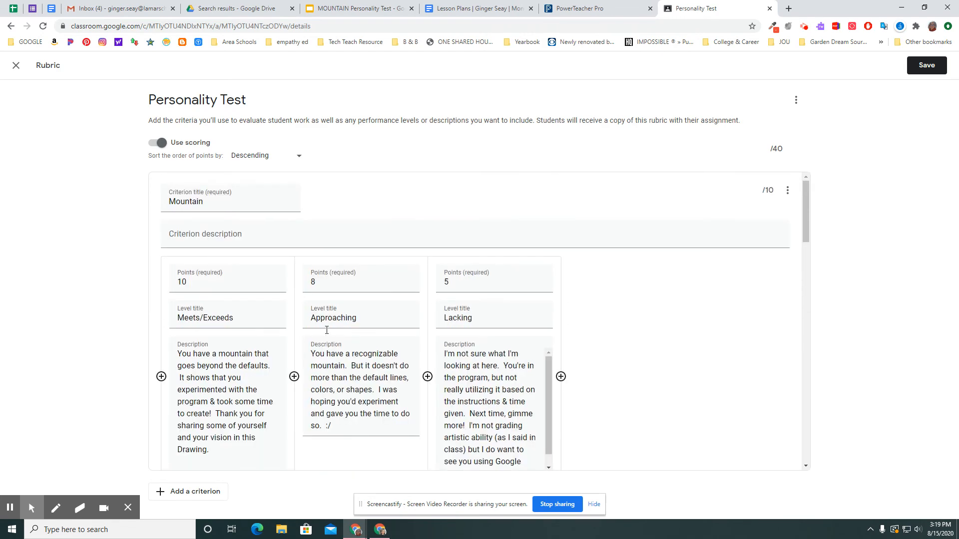
scroll(327, 330, "down", 5)
scroll(326, 333, "down", 2)
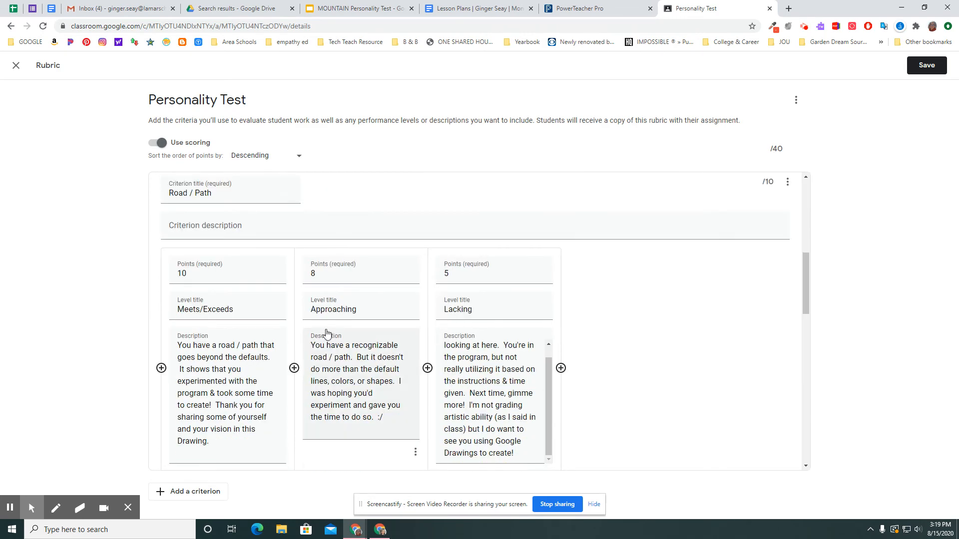
scroll(326, 333, "down", 7)
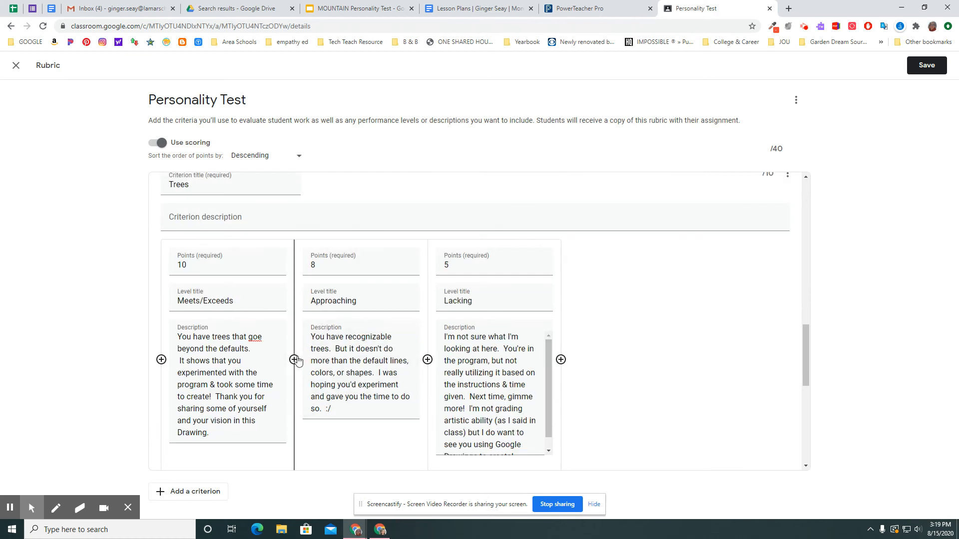
scroll(264, 339, "down", 1)
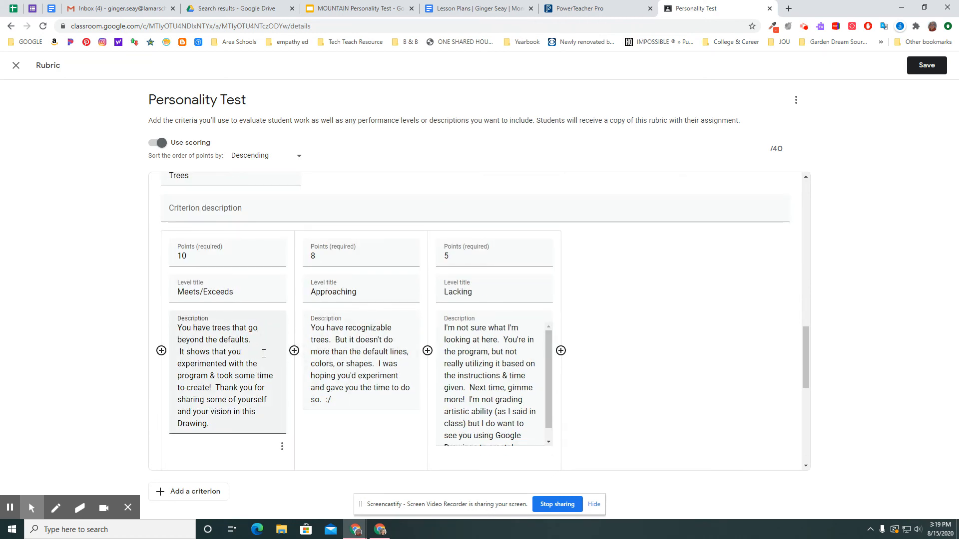
Step: Save the completed rubric and save the First Hour Personality Test assignment with it attached
scroll(264, 354, "down", 6)
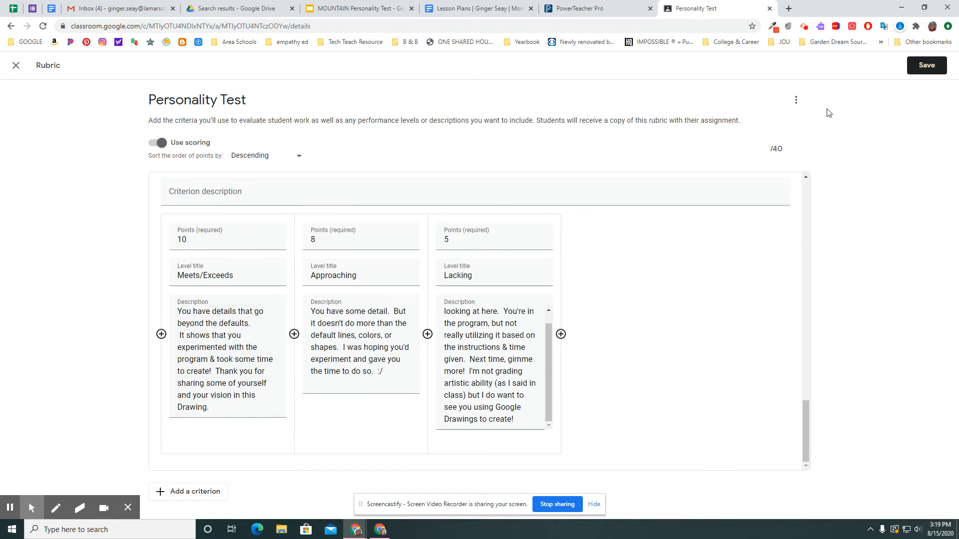
left_click(928, 66)
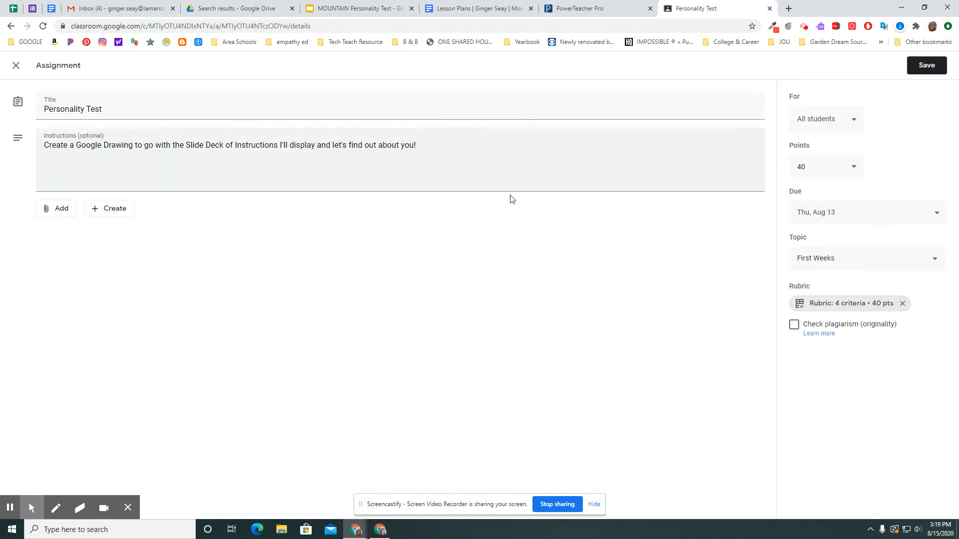
left_click(924, 65)
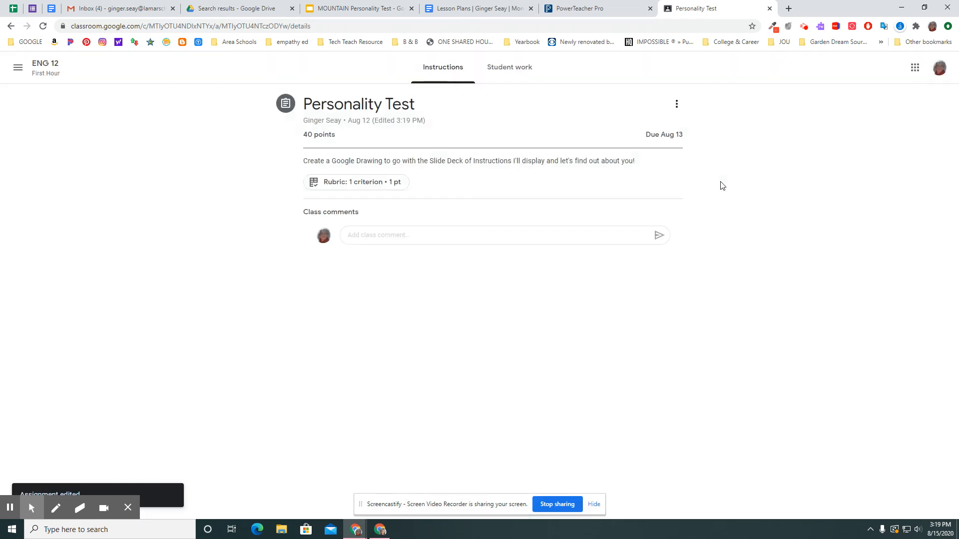
Step: Switch to the ENG 12 Third Hour class and open its Personality Test assignment for editing
left_click(18, 67)
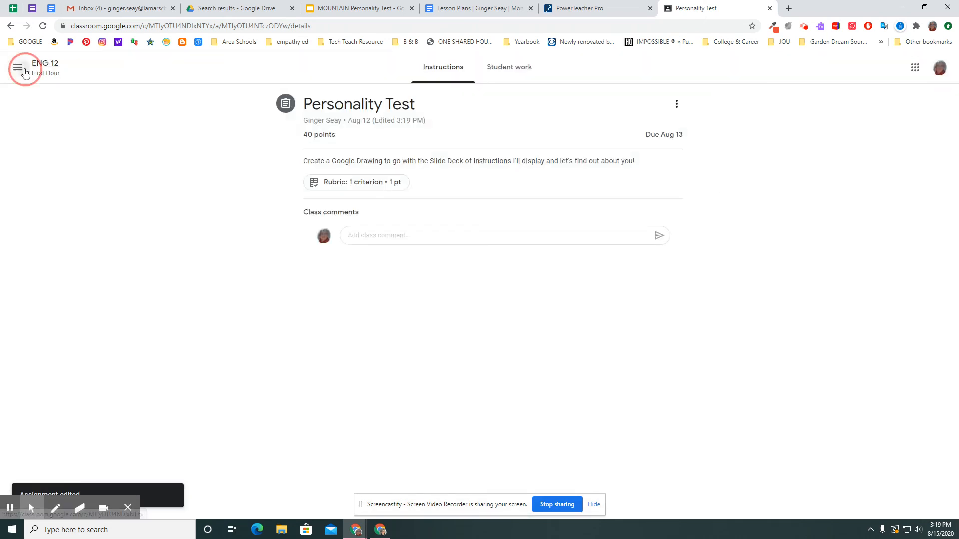
left_click(54, 250)
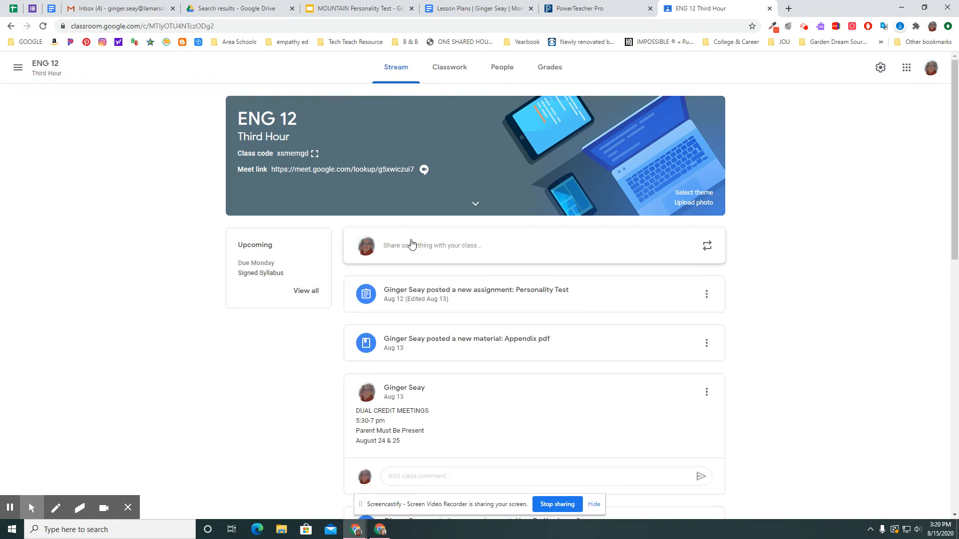
left_click(426, 300)
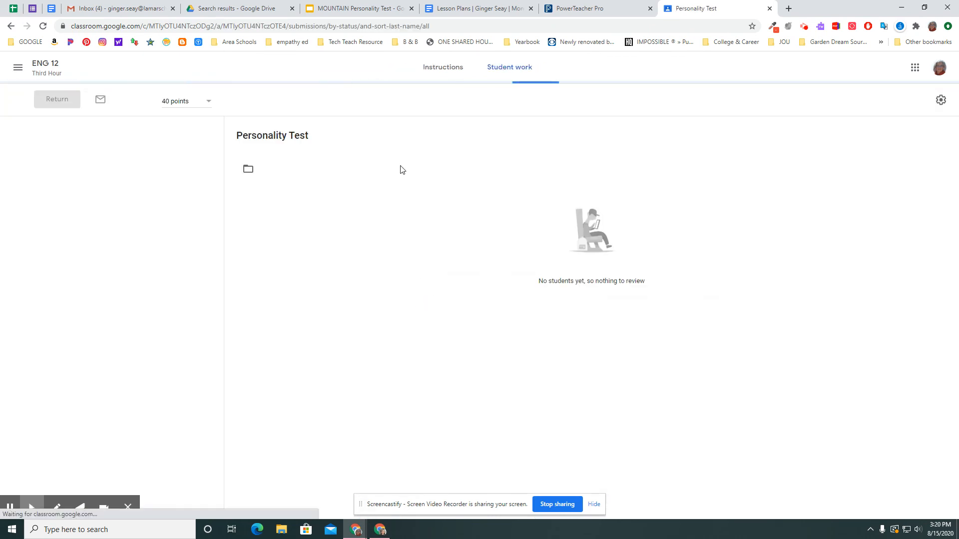
left_click(432, 67)
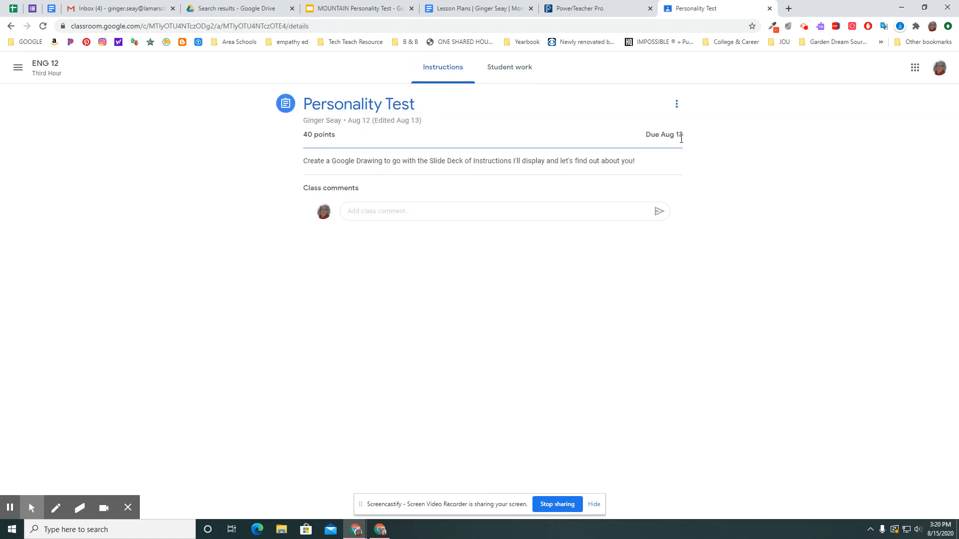
left_click(676, 104)
left_click(642, 125)
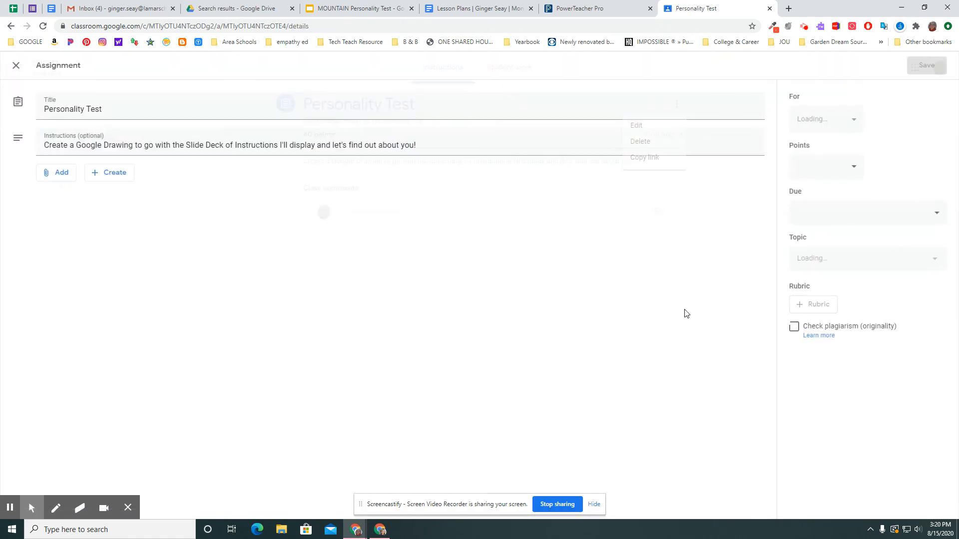
Step: Reuse the Personality Test rubric from ENG 12 First Hour in the Third Hour assignment and save the assignment
left_click(813, 304)
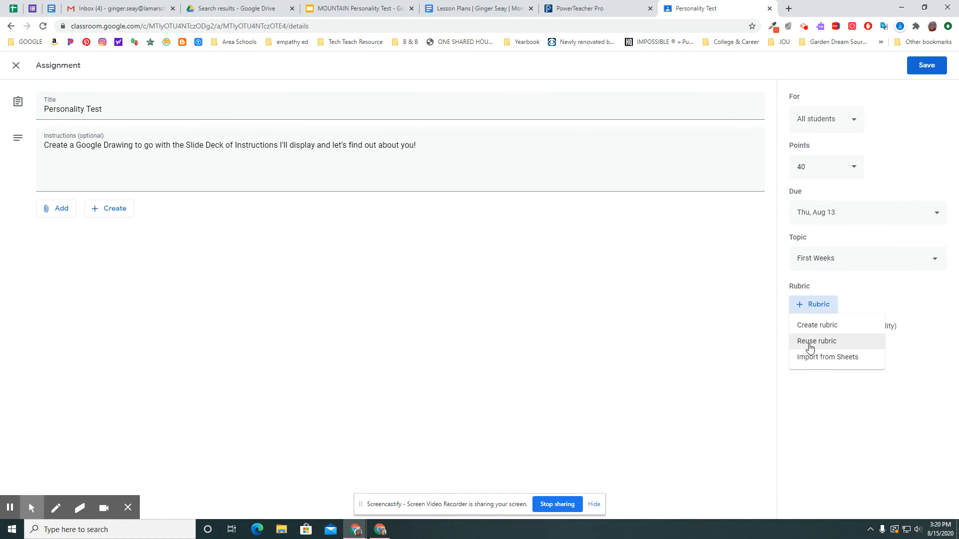
left_click(811, 344)
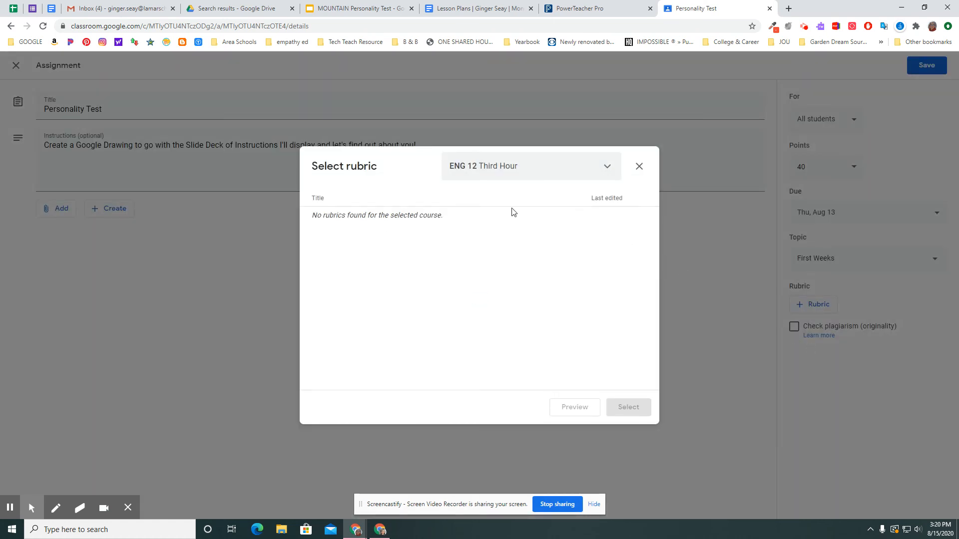
left_click(609, 167)
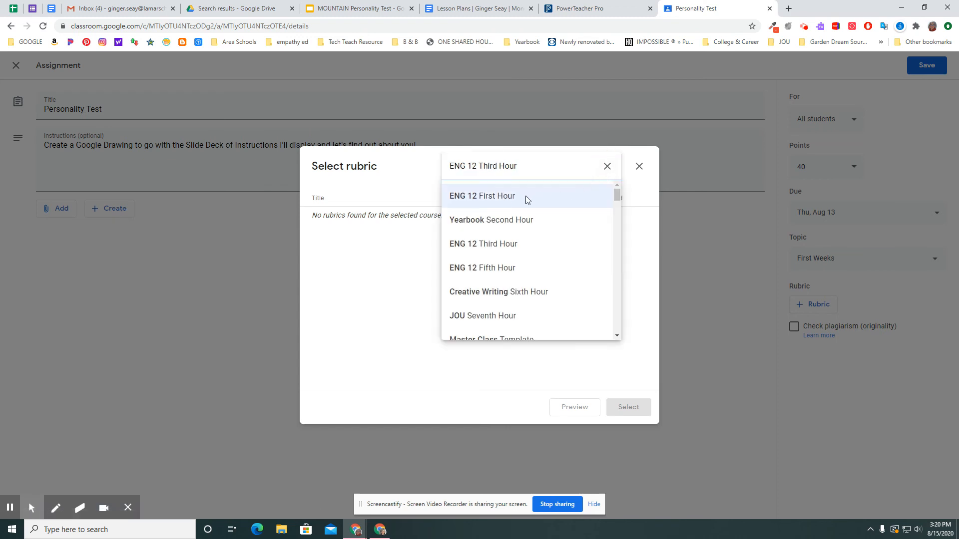
left_click(490, 202)
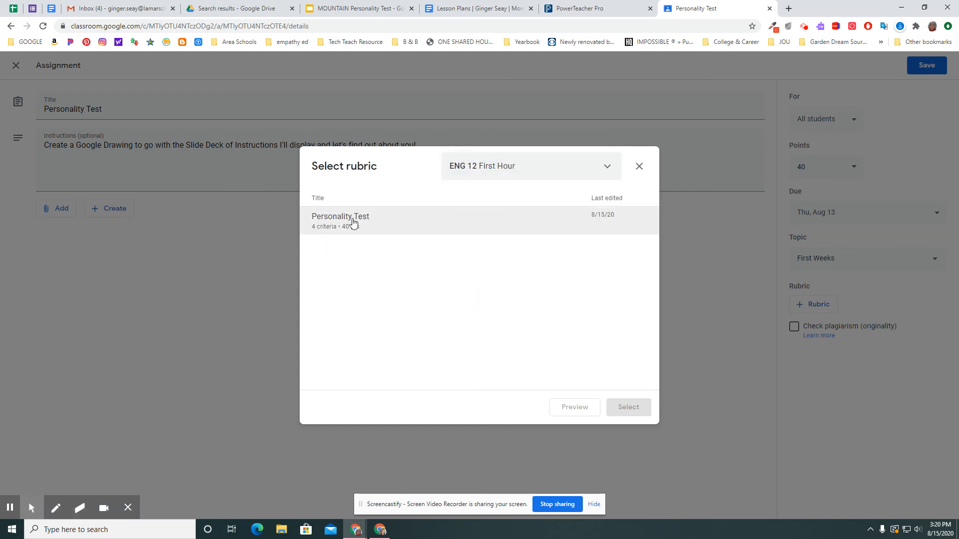
left_click(353, 222)
left_click(628, 407)
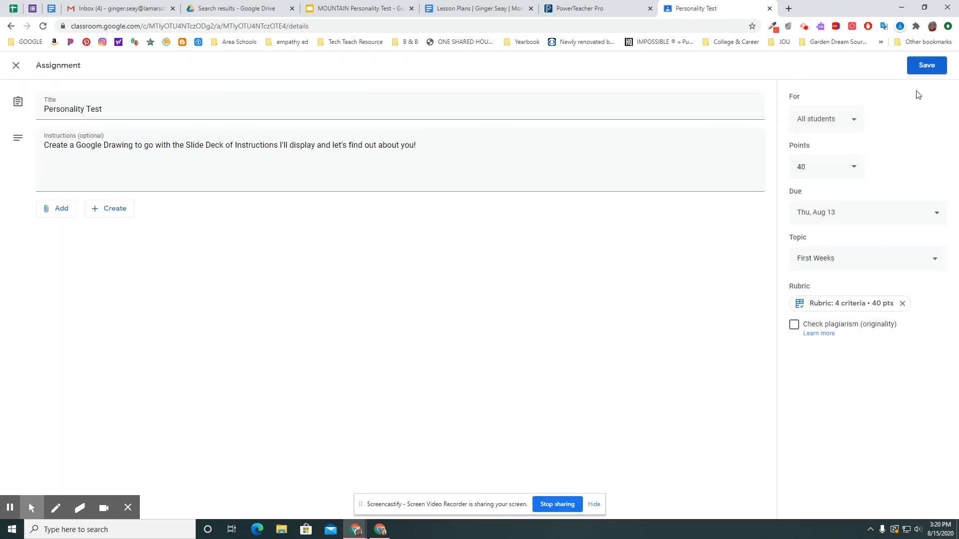
left_click(923, 67)
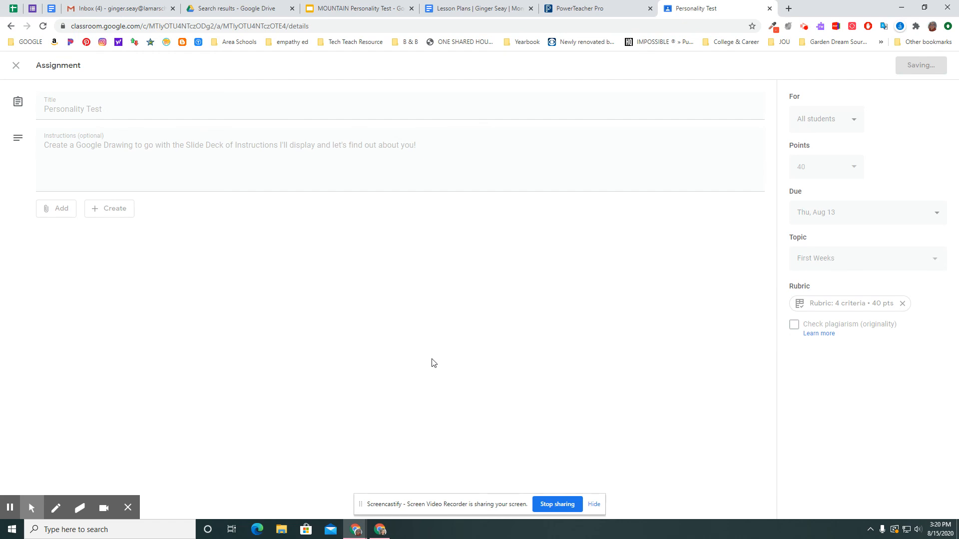